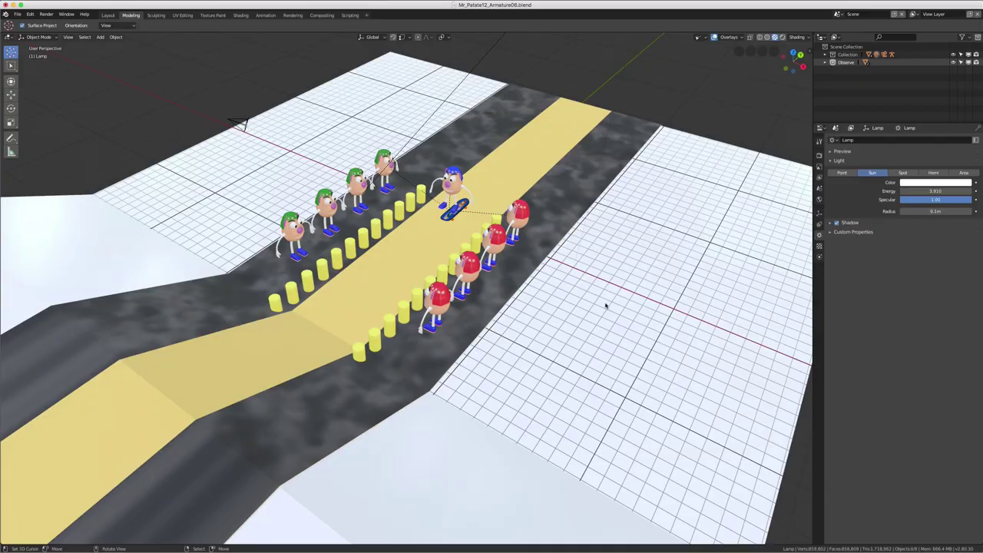
- Orbit around the road scene and split the viewport vertically into two side-by-side 3D views
mouse_move(594, 304)
middle_down()
mouse_move(606, 309)
mouse_move(533, 309)
mouse_move(625, 310)
mouse_move(558, 285)
mouse_move(576, 315)
mouse_move(477, 321)
middle_up()
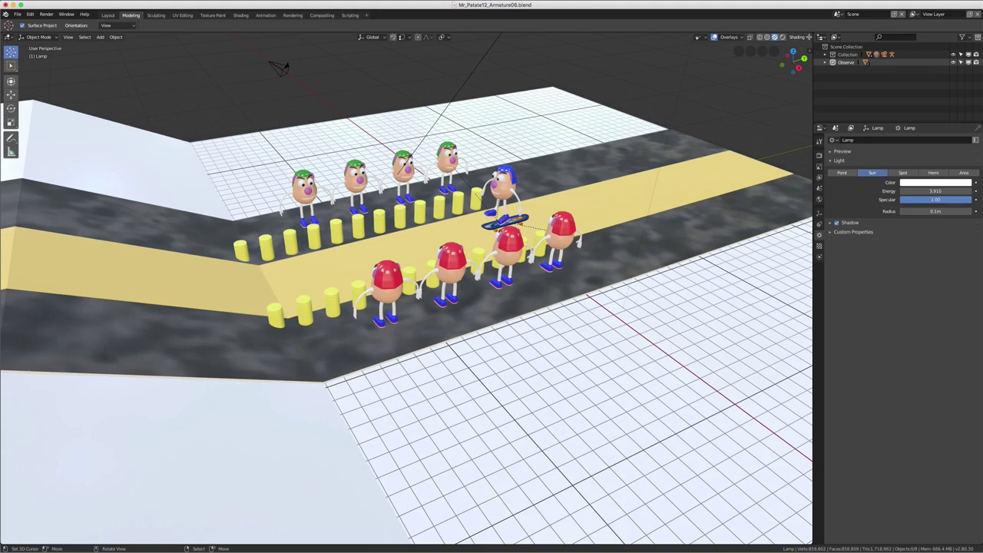
drag(811, 35, 284, 96)
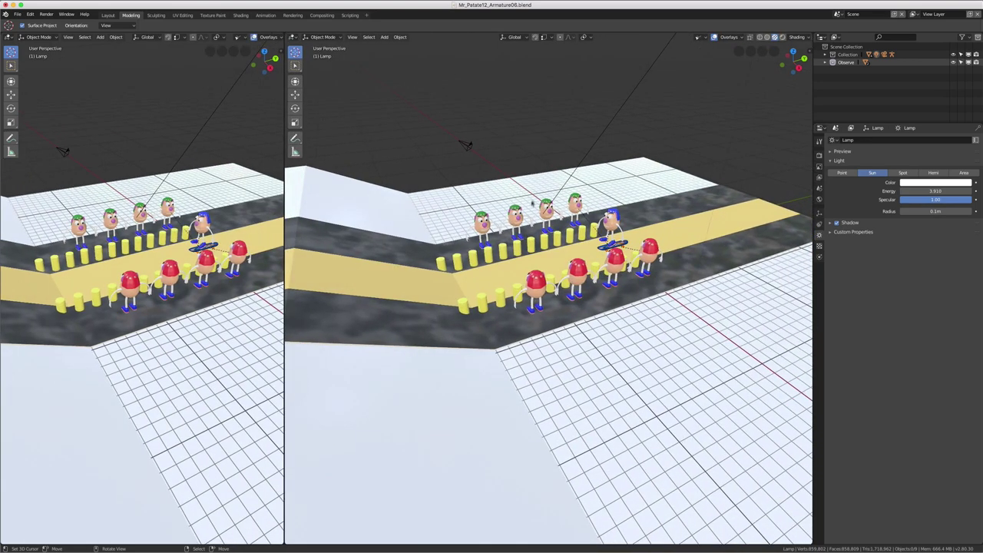
- Horizontally split both the right and left viewports into top and bottom halves for a 2×2 grid
right_click(284, 313)
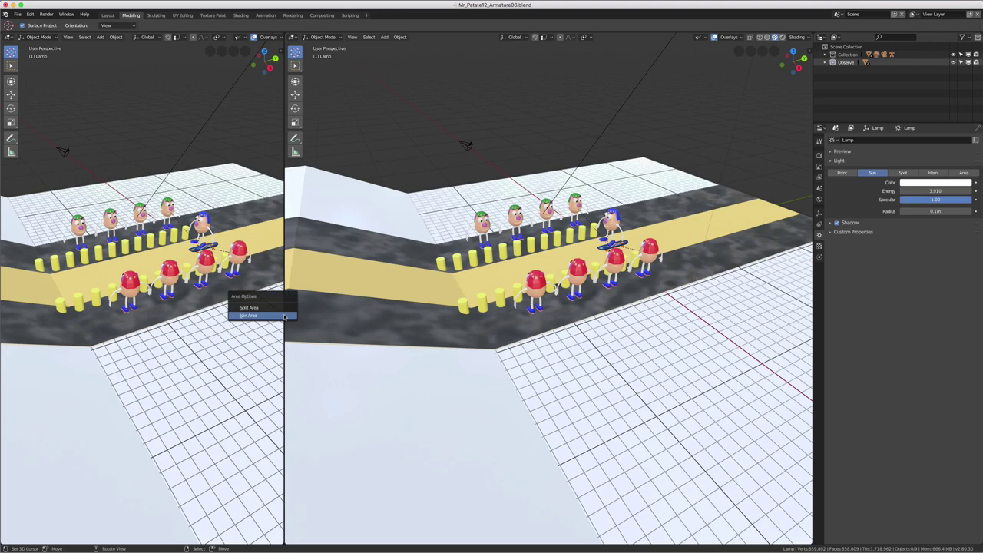
click(354, 314)
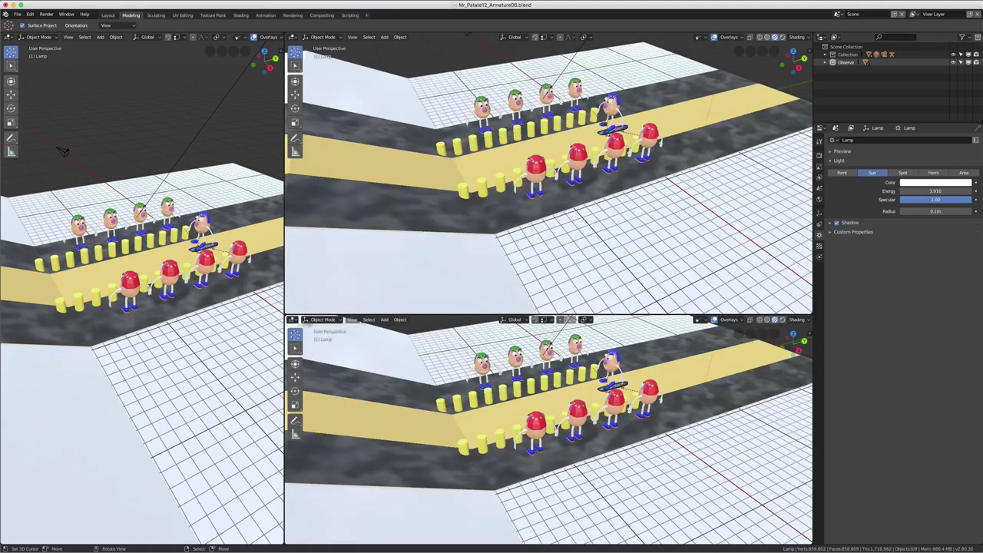
right_click(283, 280)
click(246, 280)
click(227, 278)
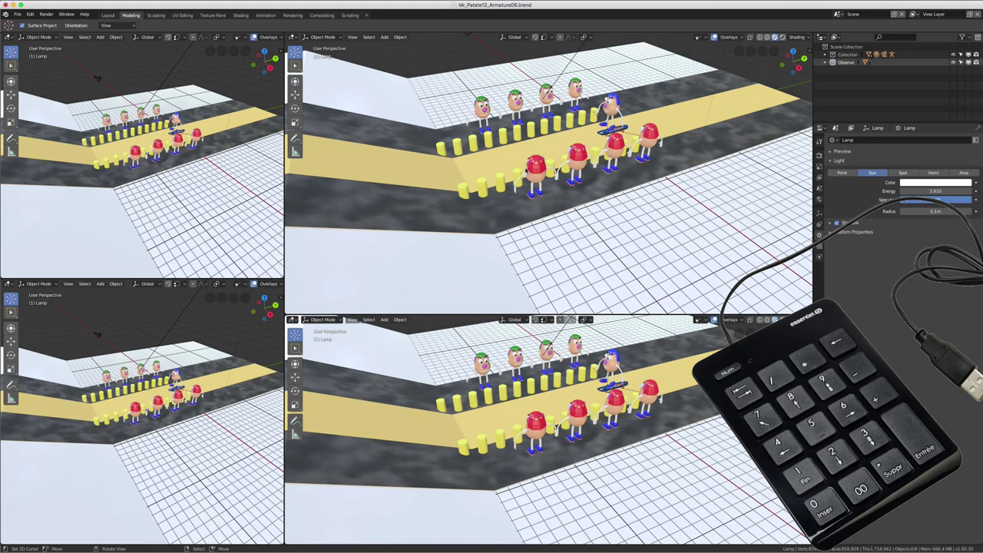
- Set the upper-right, lower-right and lower-left views to front, right and top orthographic
key(KP_1)
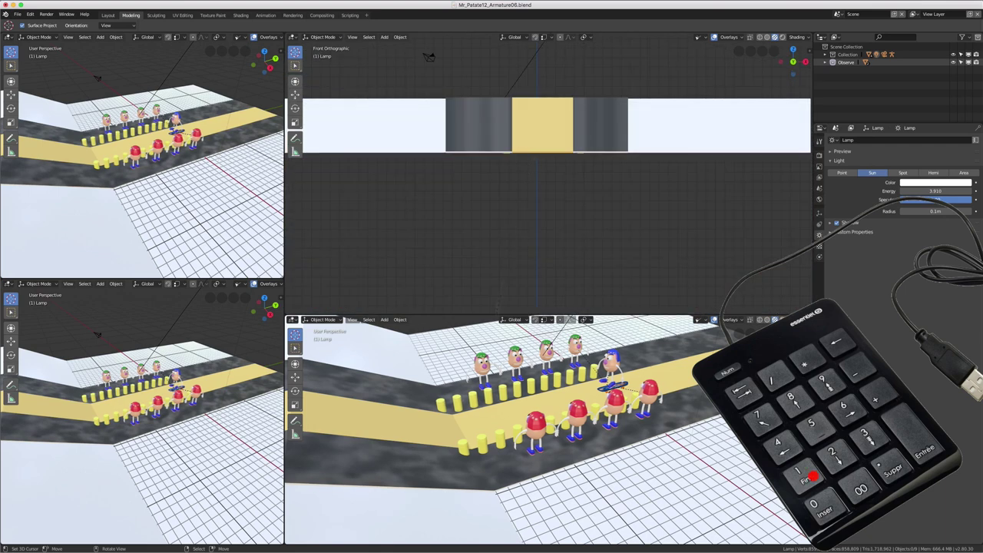
key(KP_3)
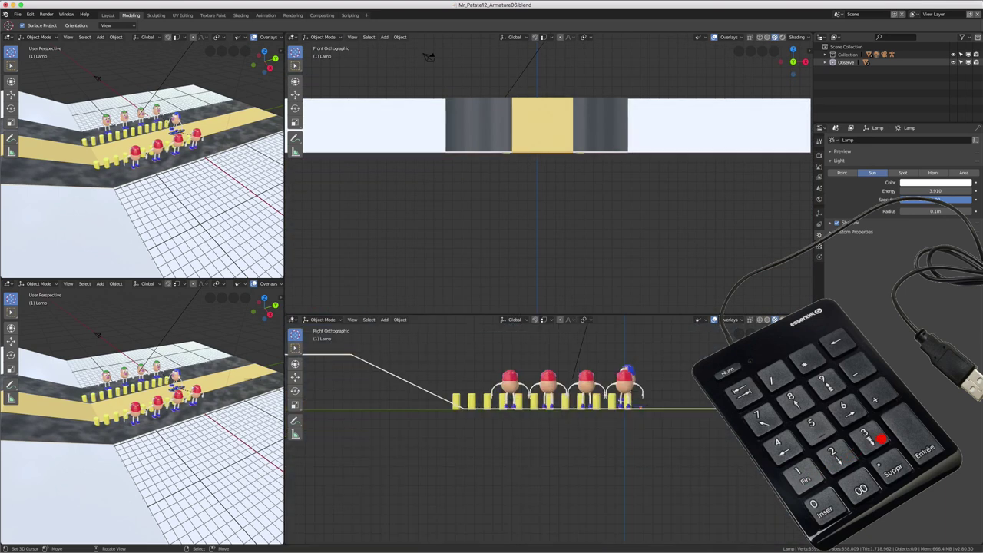
key(KP_7)
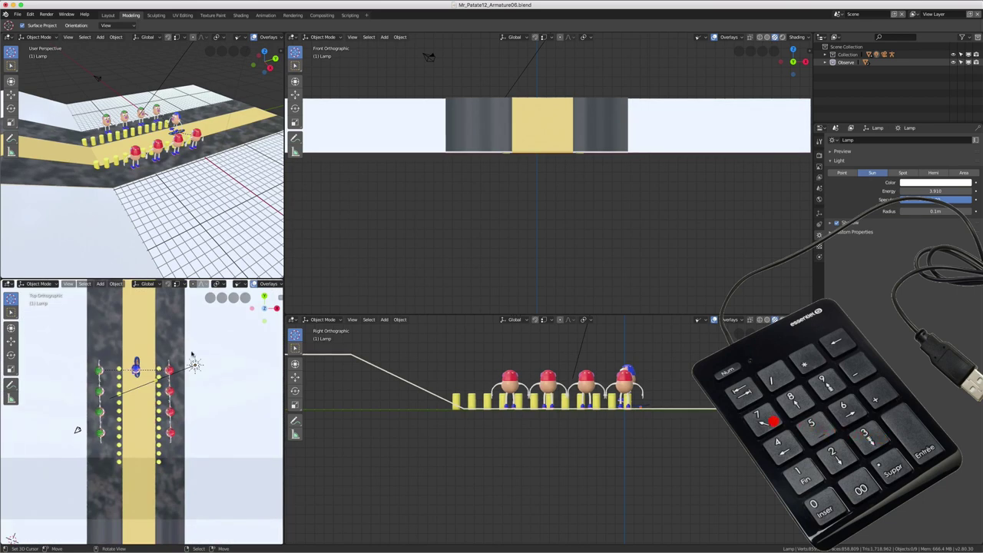
- Orbit the upper-left view down the road, toggle its projection, and widen the left pair of views
middle_drag(192, 253, 189, 166)
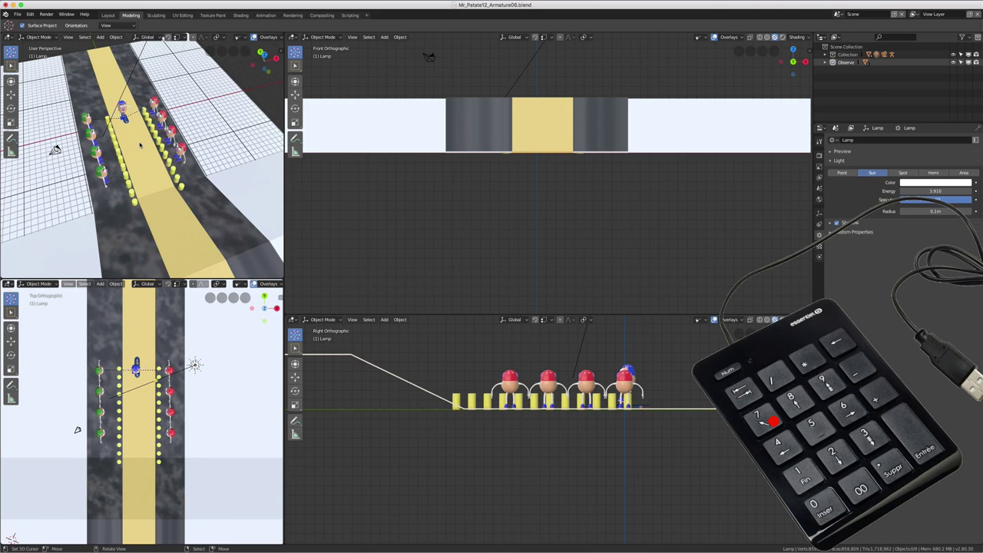
key(KP_5)
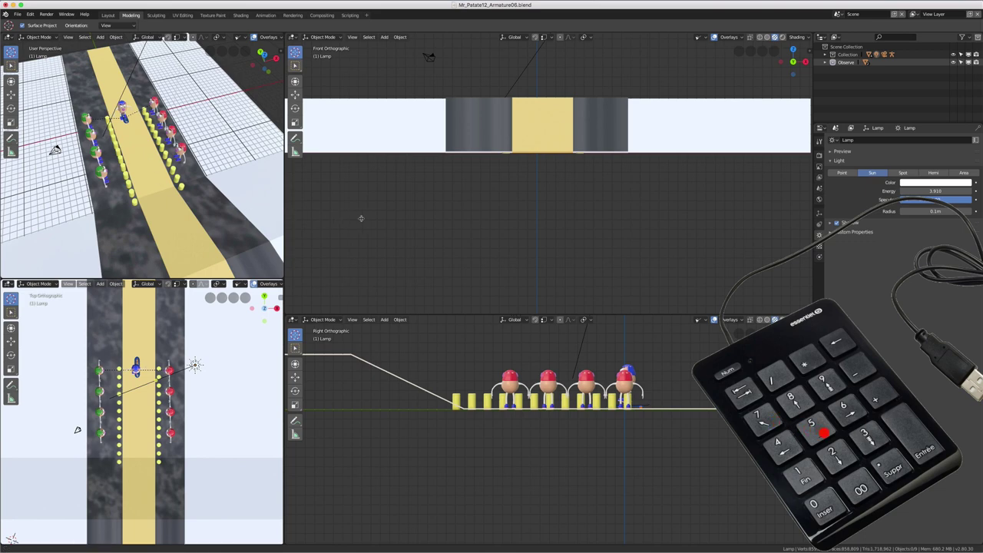
drag(284, 214, 366, 223)
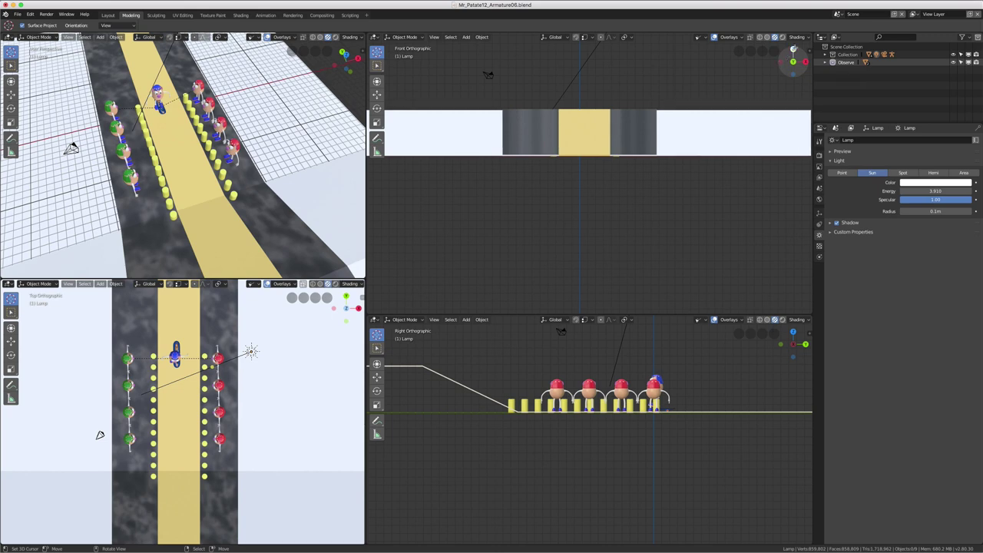
- Use the navigation gizmo axes to set the upper-right view to Right Orthographic
click(793, 50)
click(804, 61)
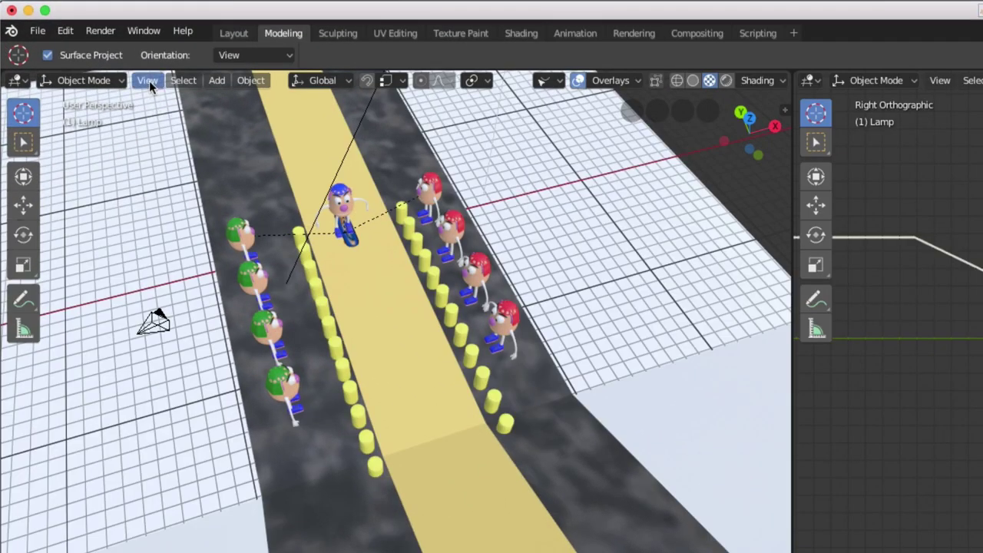
click(69, 37)
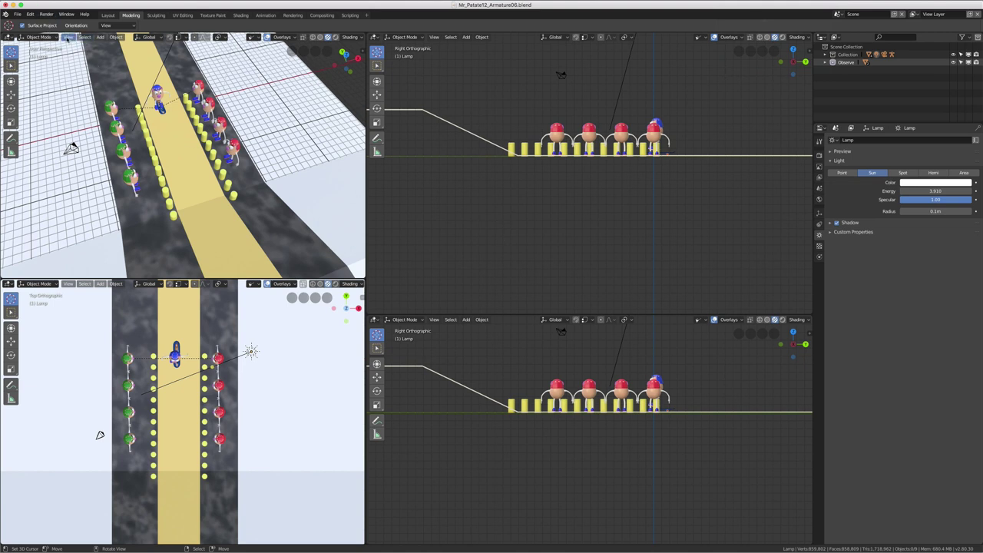
- Browse the upper-left View > Viewpoint presets, then place the 3D cursor below the characters
click(68, 38)
mouse_move(83, 104)
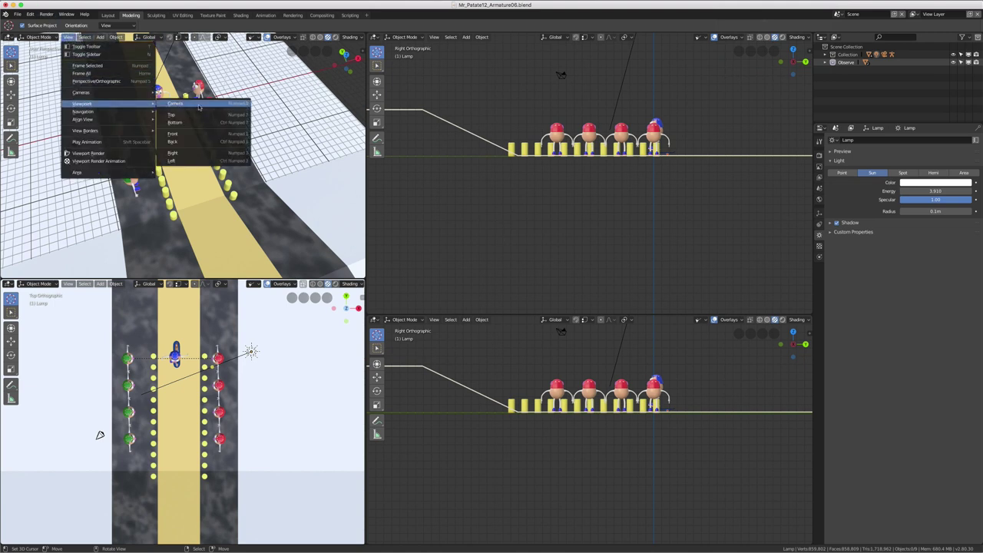
shift+right_click(509, 241)
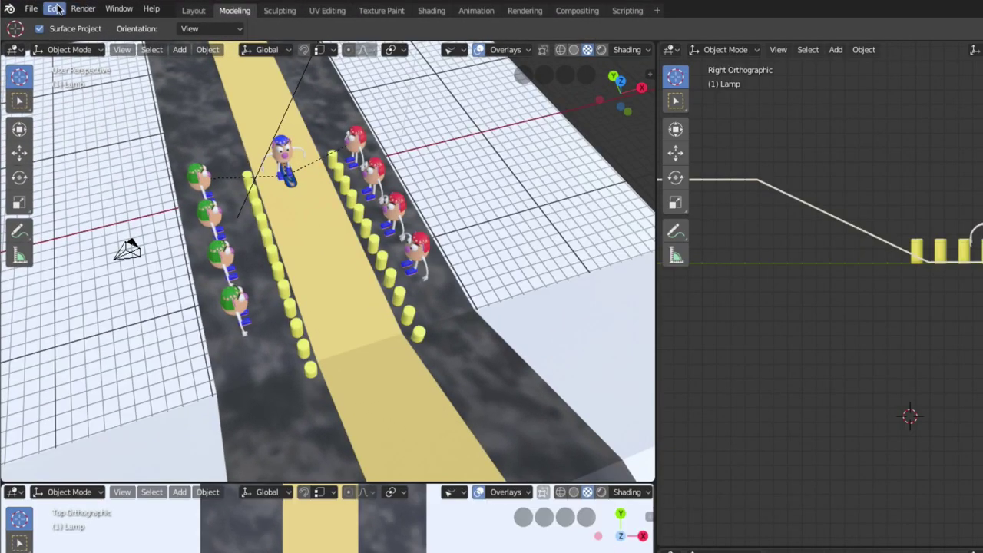
- In Edit > User Preferences > Input, search the keymap for 'pie' and browse the Call Pie Menu results
click(55, 8)
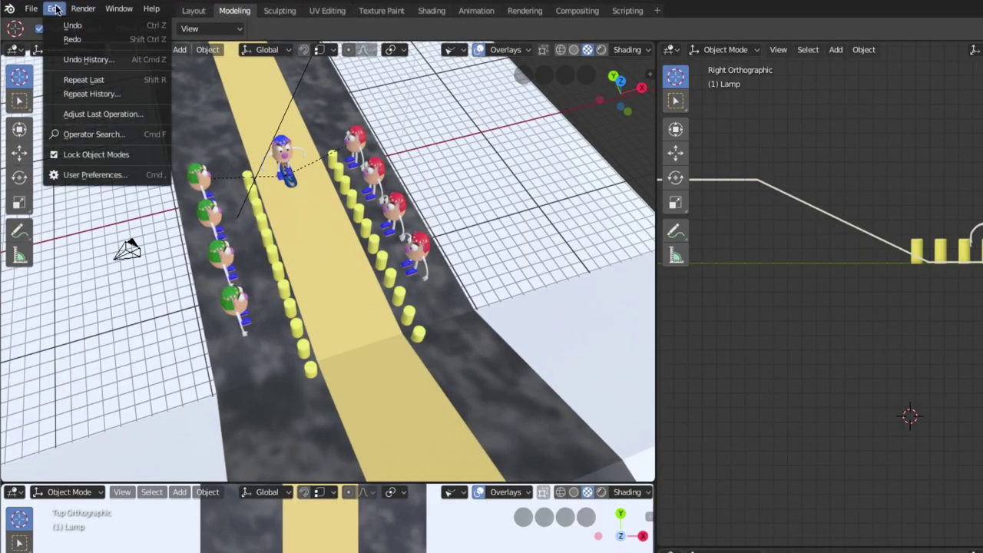
click(86, 175)
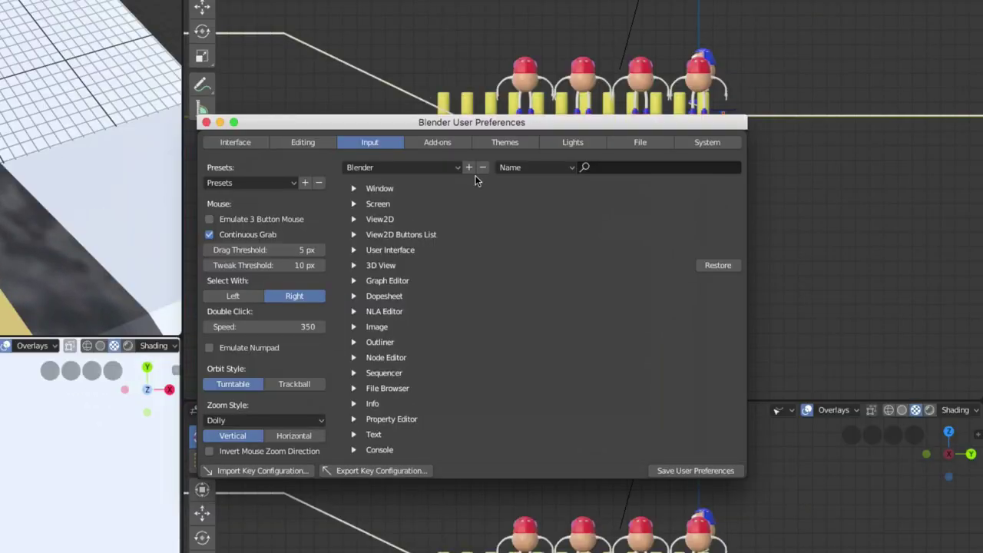
click(584, 167)
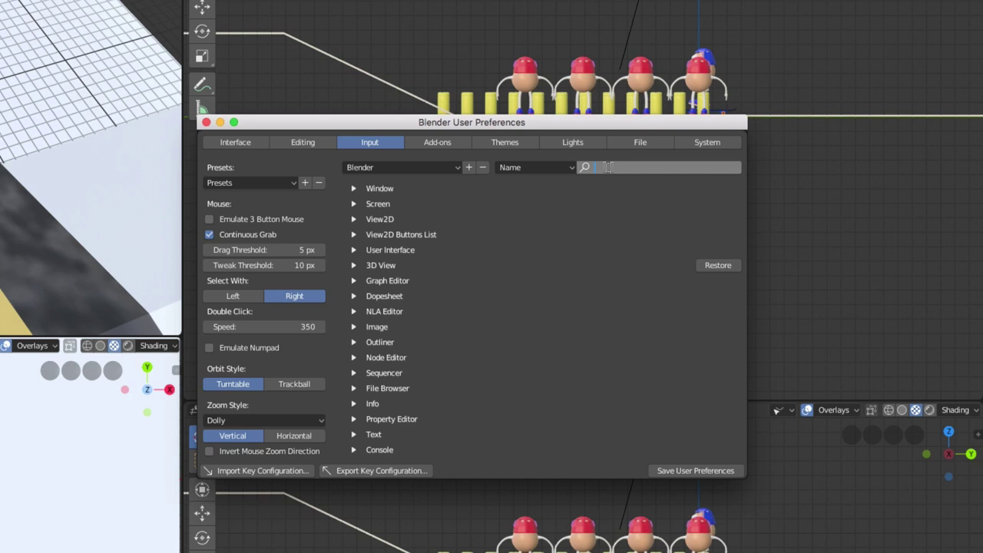
text(pie)
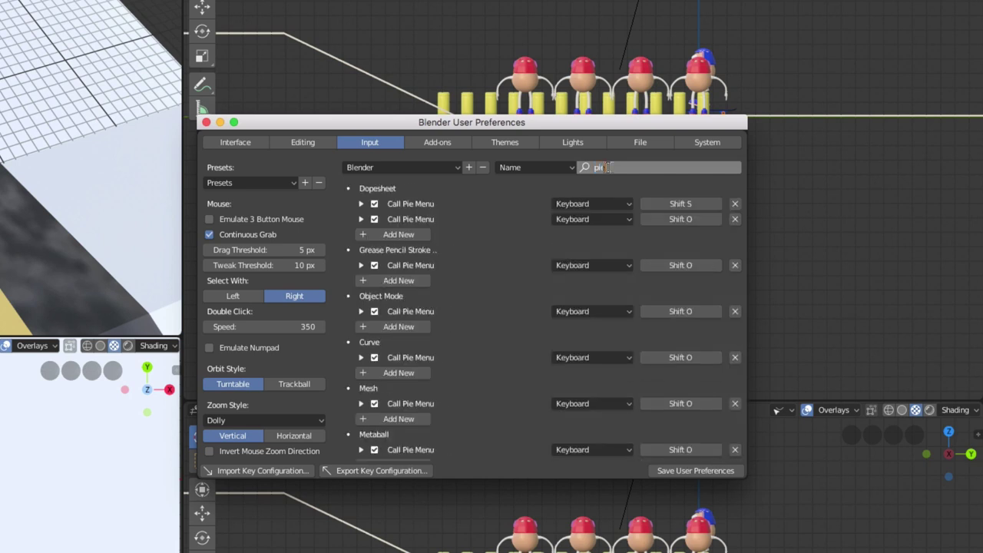
key(Return)
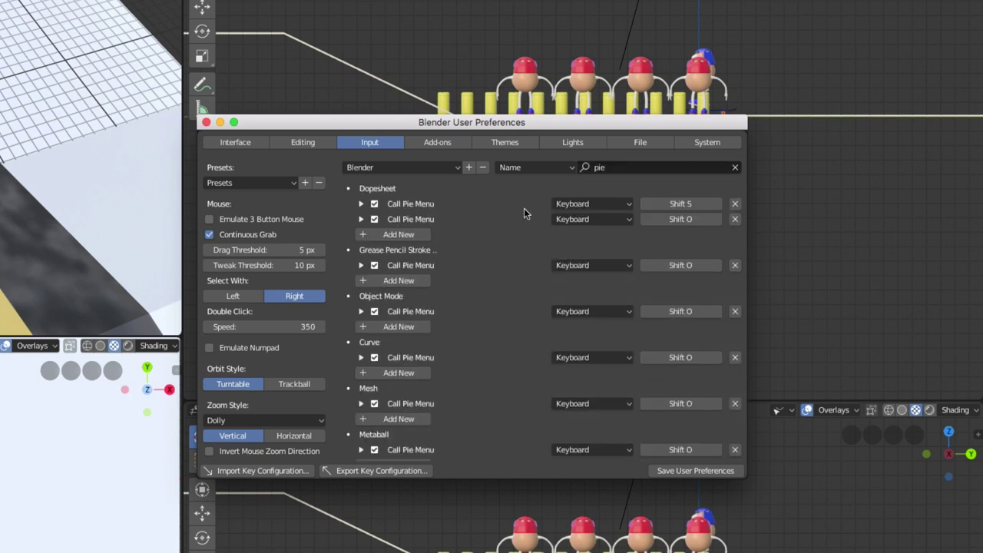
scroll(490, 202, down, 3)
scroll(489, 202, down, 1)
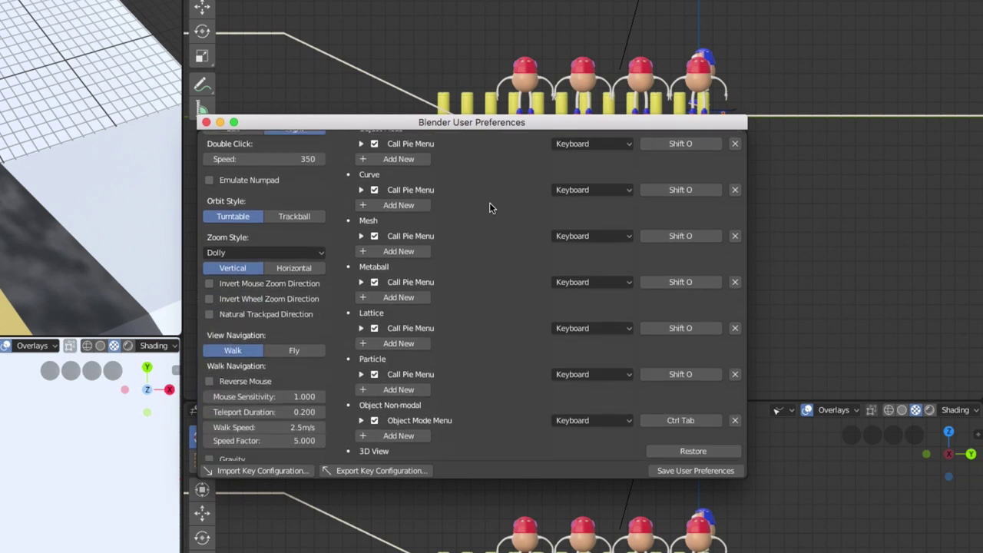
scroll(490, 202, down, 3)
scroll(489, 202, up, 4)
scroll(489, 202, up, 2)
scroll(492, 203, up, 1)
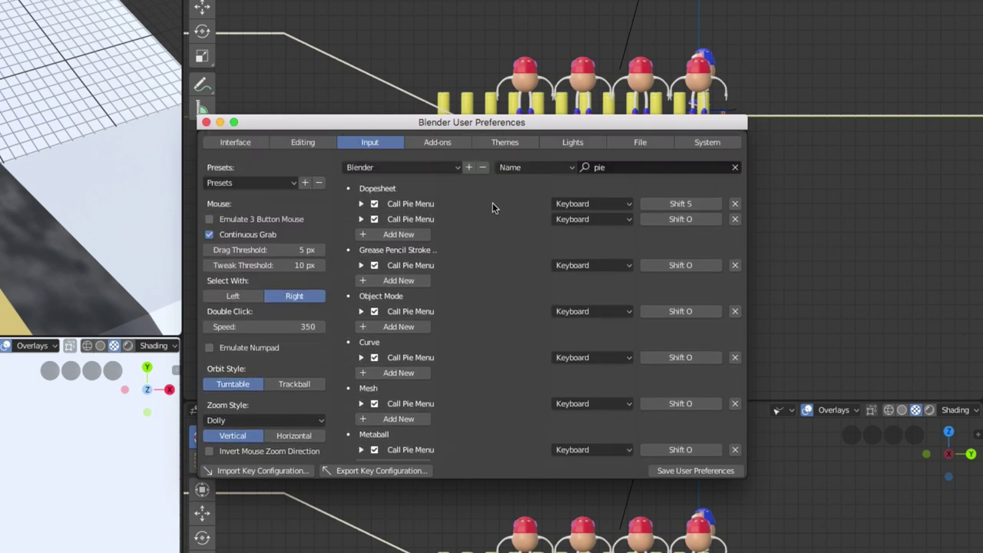
scroll(490, 227, down, 3)
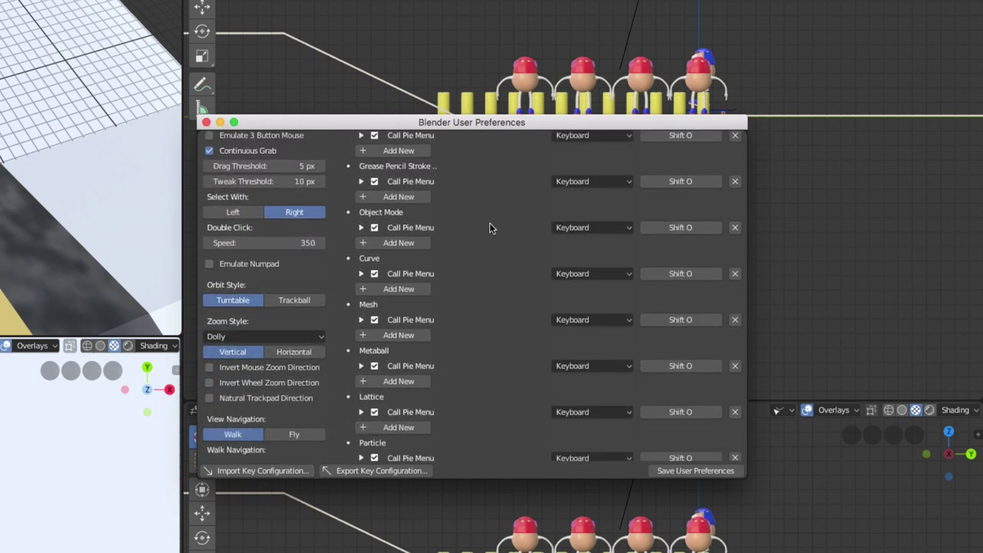
- Expand the 3D View Call Pie Menu entry (VIEW3D_MT_view_pie) and save the user preferences
scroll(490, 228, down, 3)
scroll(489, 228, down, 4)
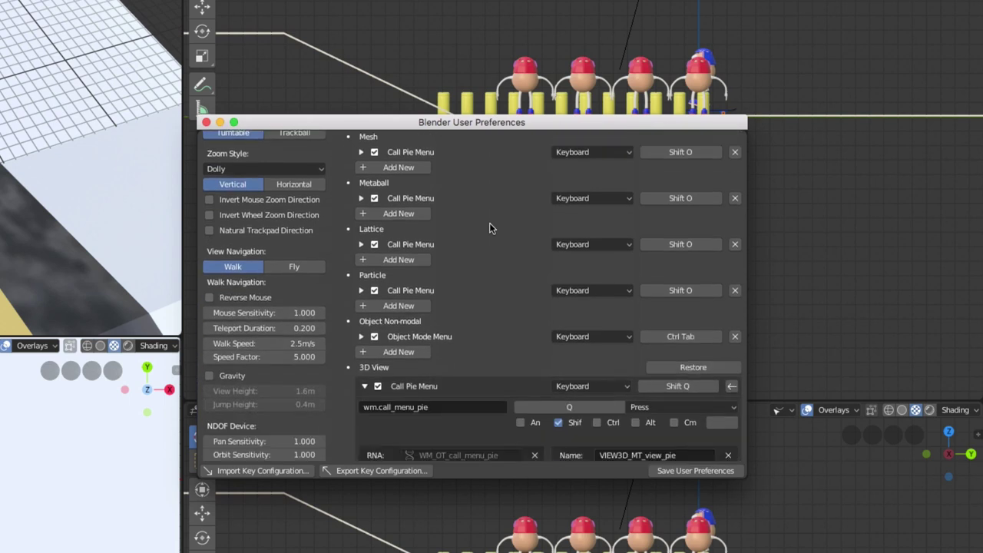
scroll(489, 229, down, 1)
scroll(480, 261, down, 1)
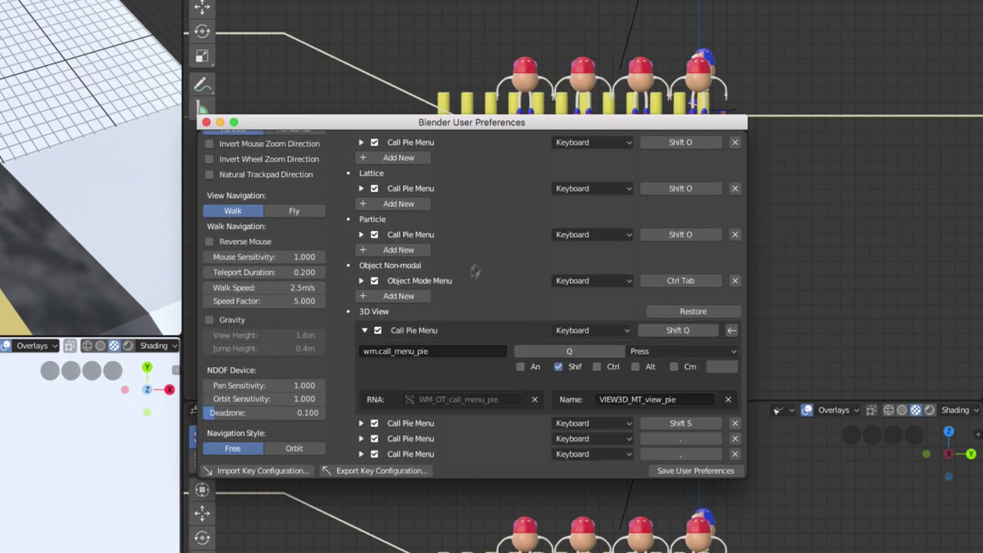
click(365, 330)
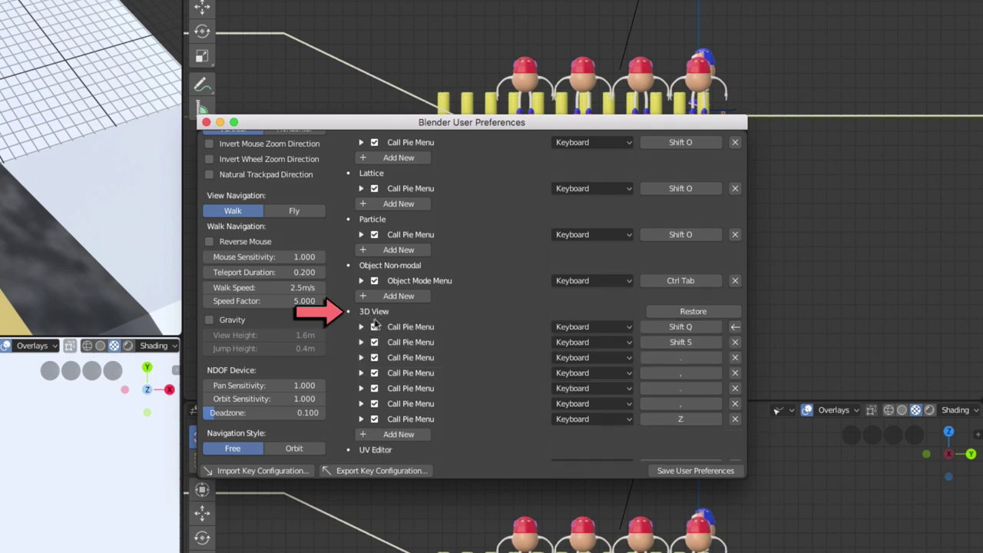
click(367, 327)
scroll(459, 305, down, 2)
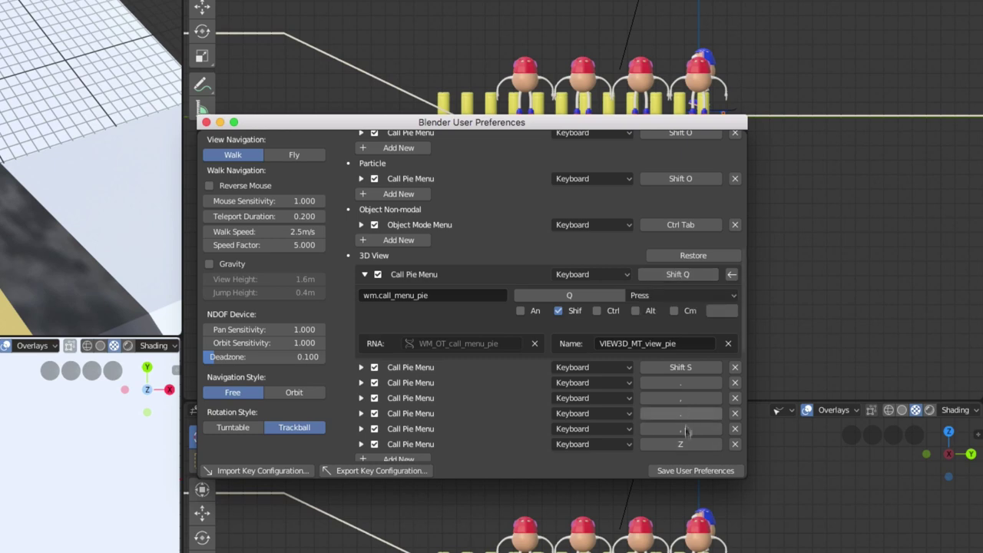
click(696, 472)
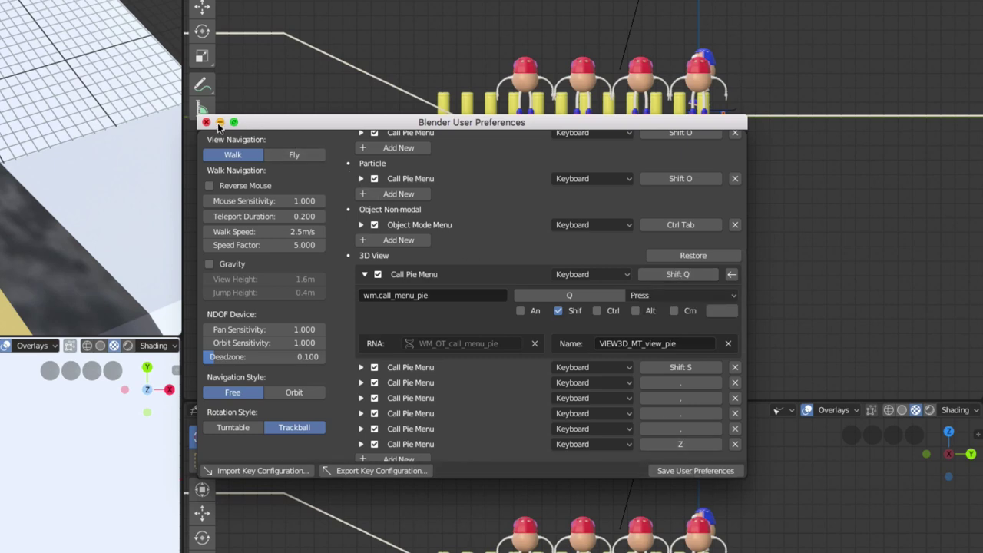
- Close the preferences and use the view pie to switch the upper-right view to Bottom, then Camera
click(206, 123)
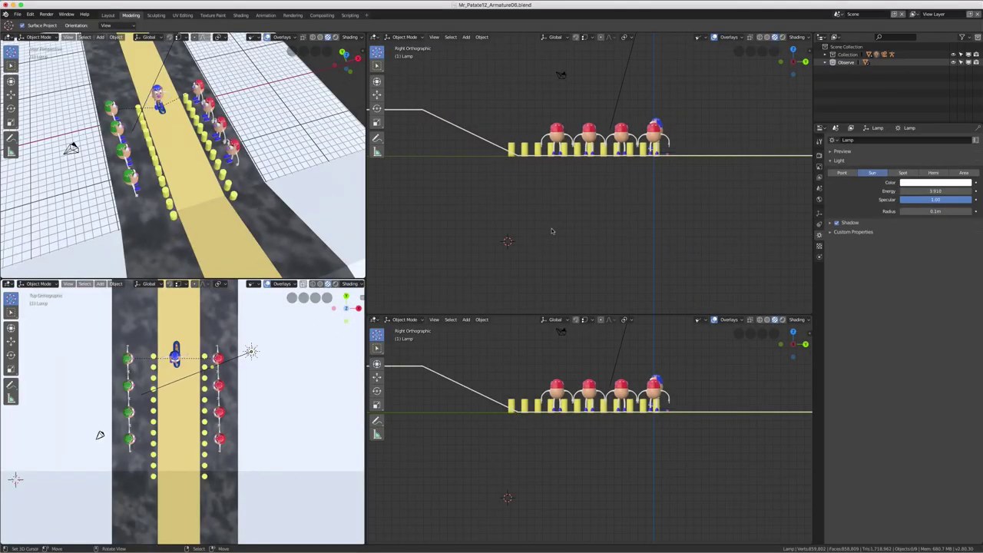
key(grave)
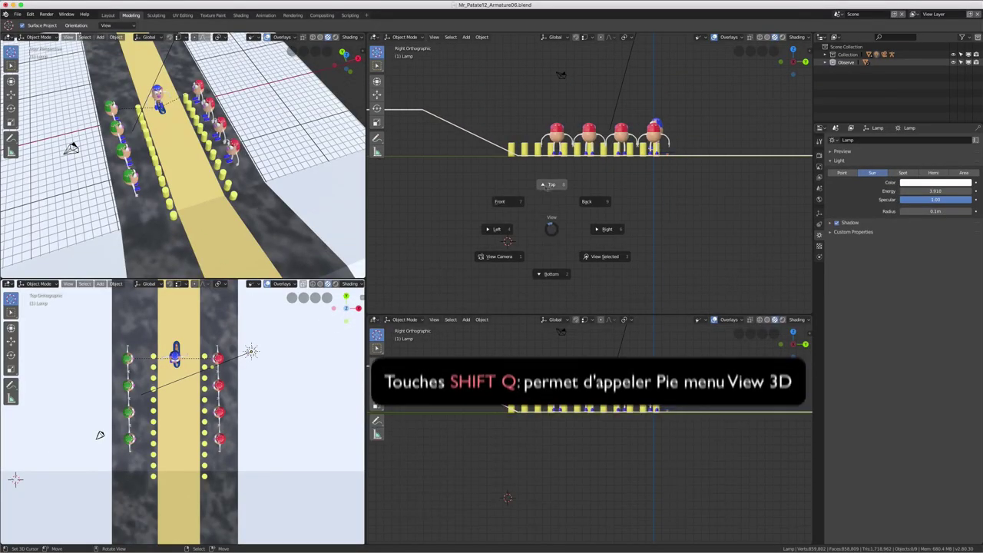
click(552, 273)
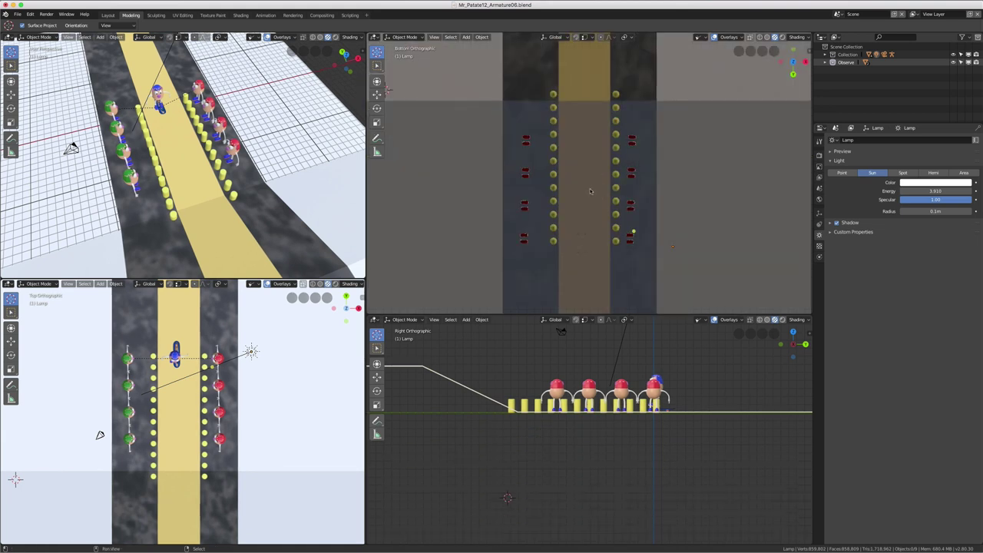
key(shift+q)
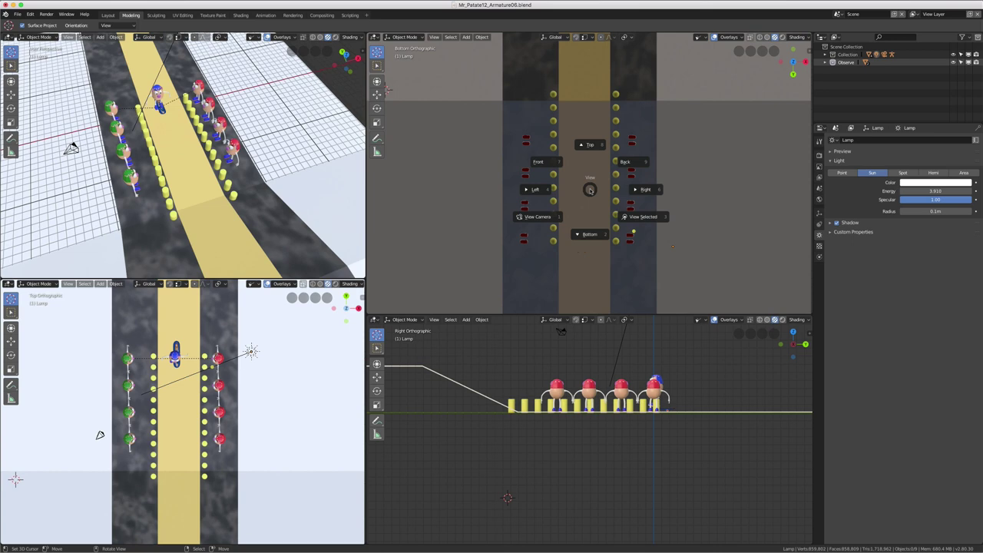
click(552, 218)
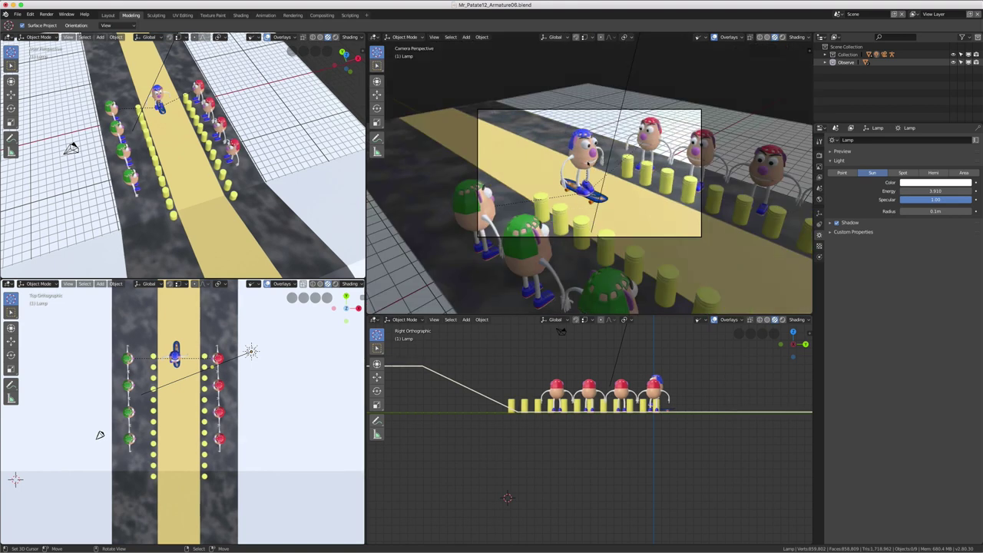
- Use the view pie to switch that view to Right, then Front Orthographic
key(grave)
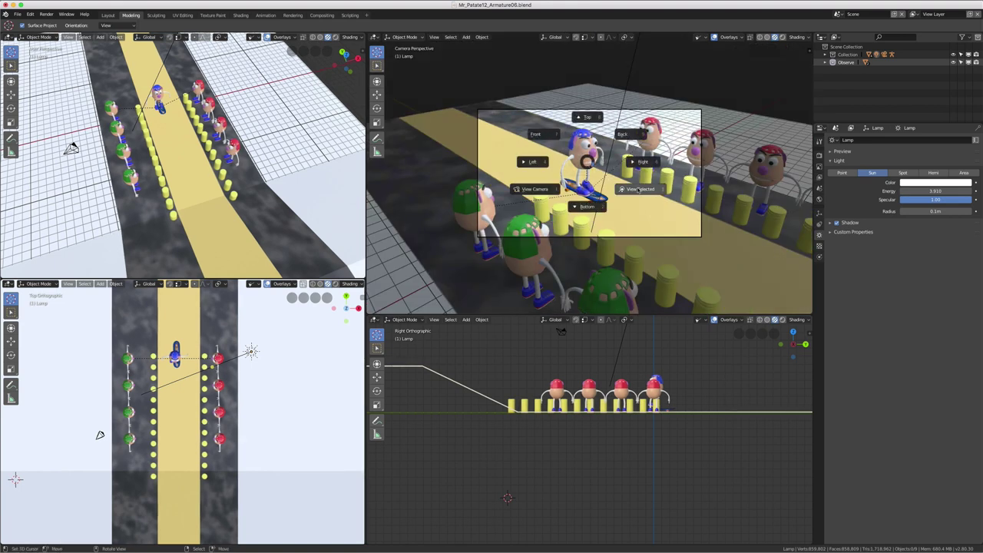
click(632, 158)
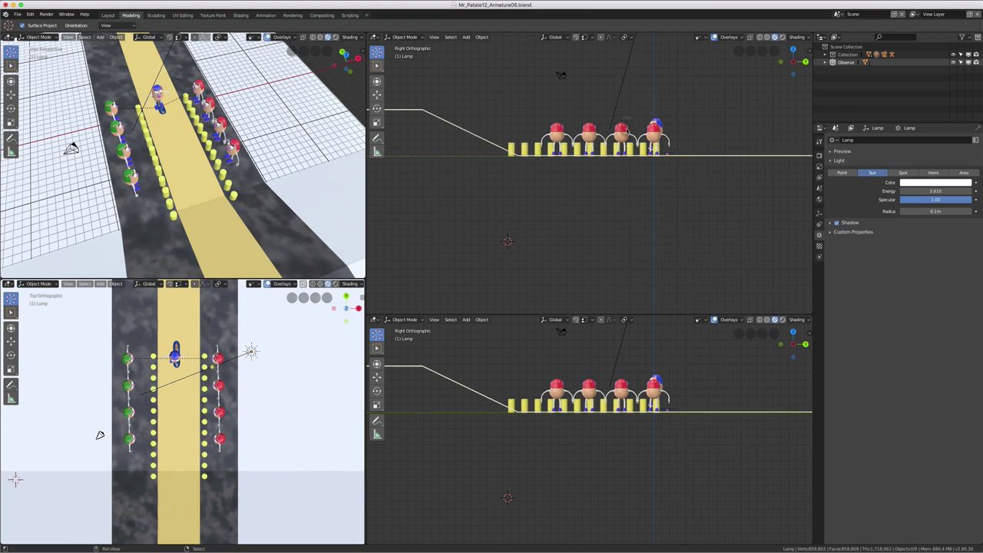
key(grave)
click(583, 103)
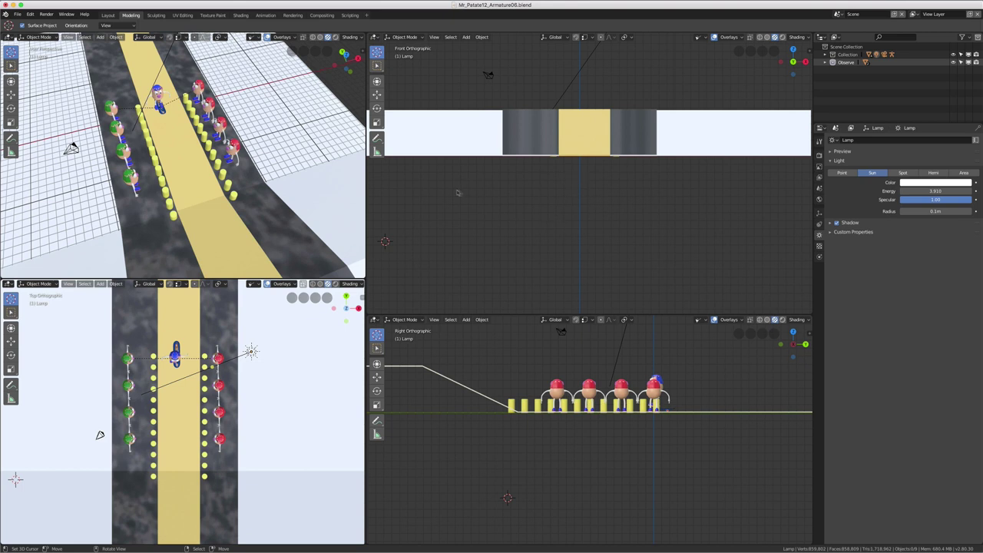
- Join the right-side view into the front view with Join Area
right_click(503, 314)
click(505, 324)
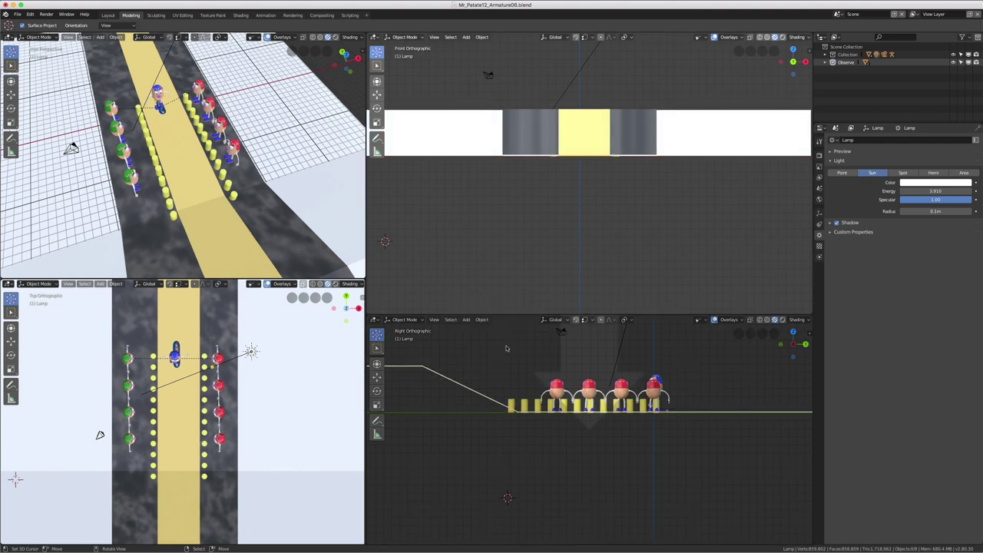
click(453, 336)
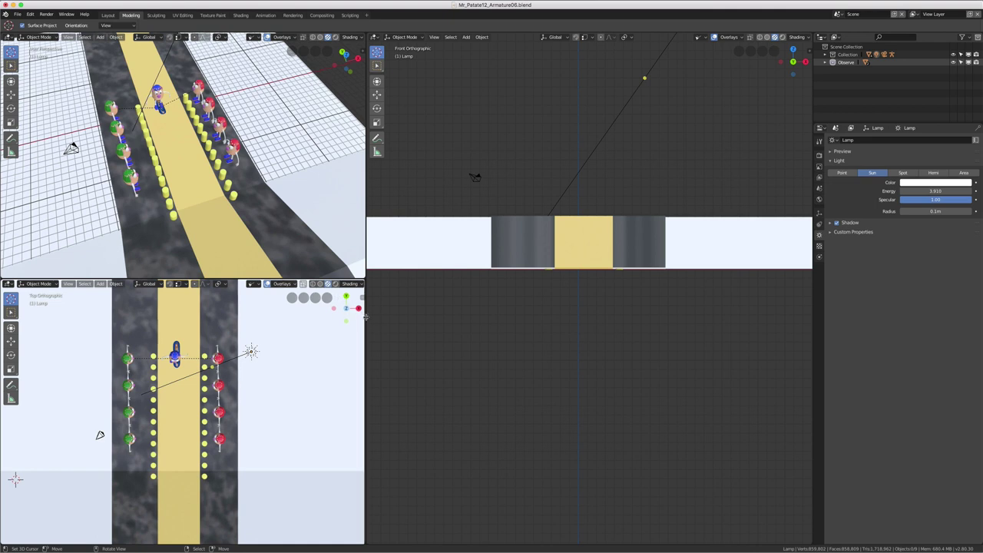
right_click(365, 319)
click(367, 320)
- Merge the top view into the perspective view, then join left and right into one viewport
right_click(210, 280)
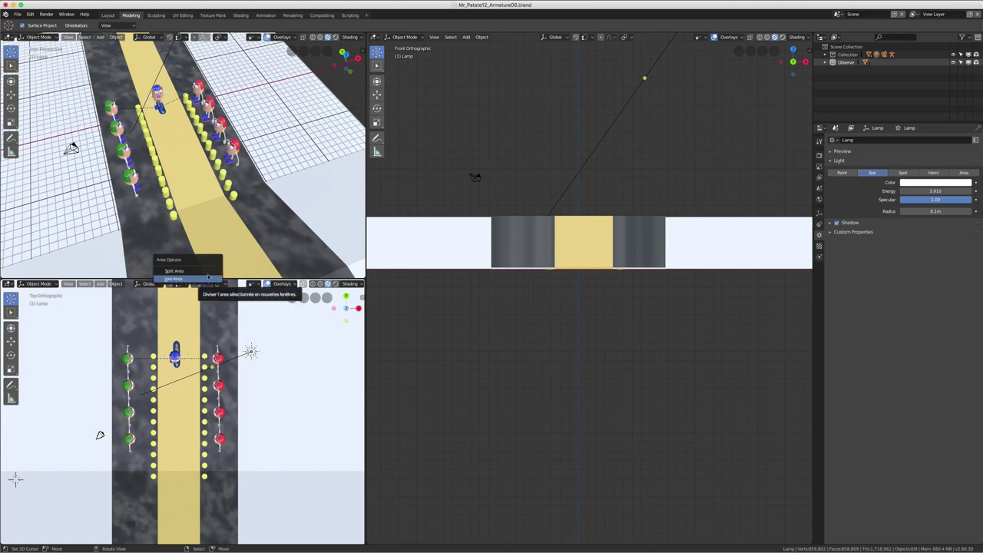
click(210, 279)
click(205, 314)
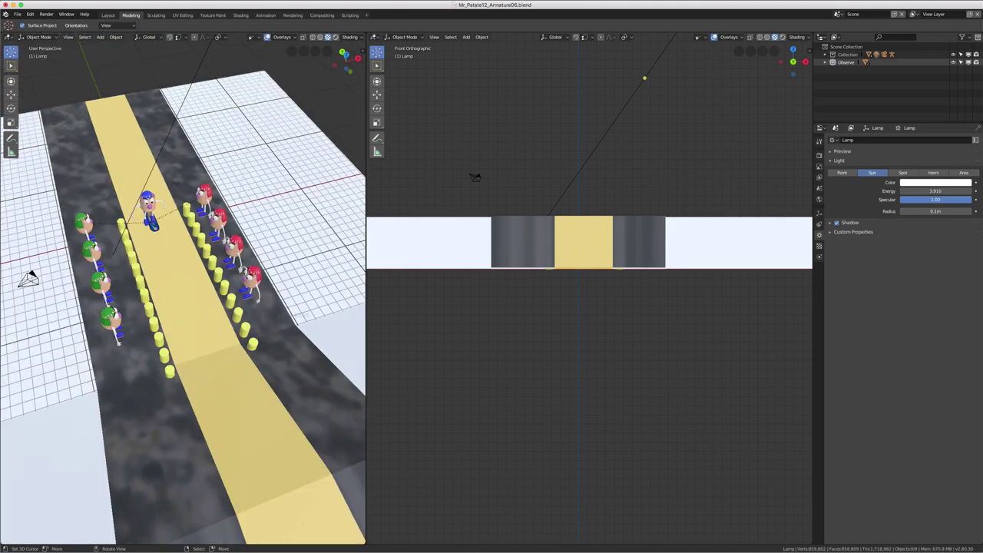
right_click(366, 311)
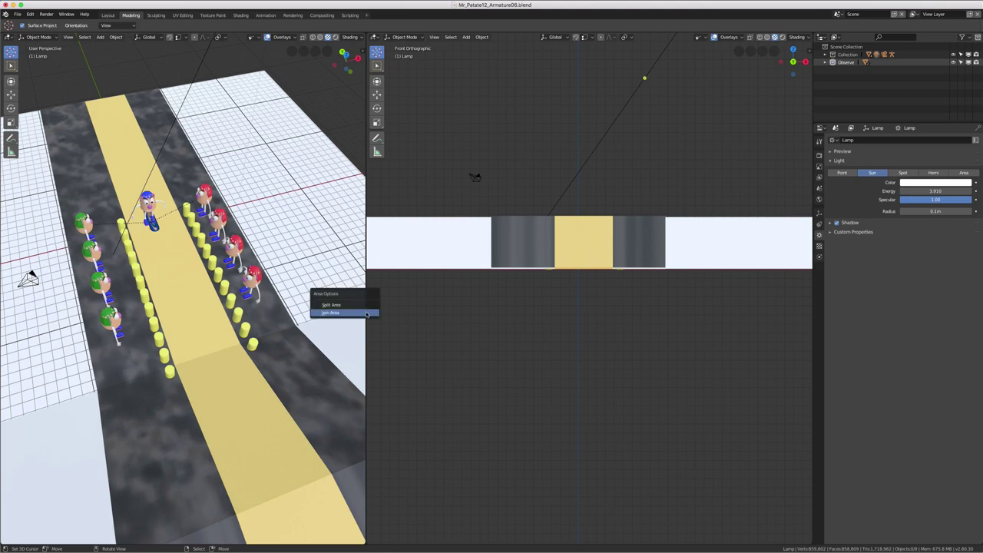
click(366, 314)
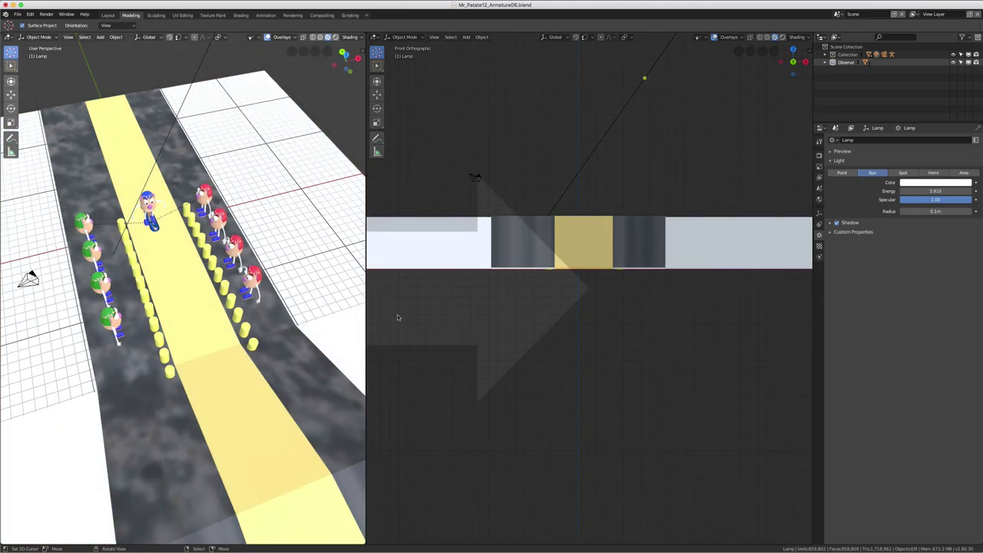
click(395, 319)
scroll(495, 267, down, 3)
- Orbit and zoom out to show the whole sloped road, then browse the View > Area layout options
middle_drag(495, 267, 538, 231)
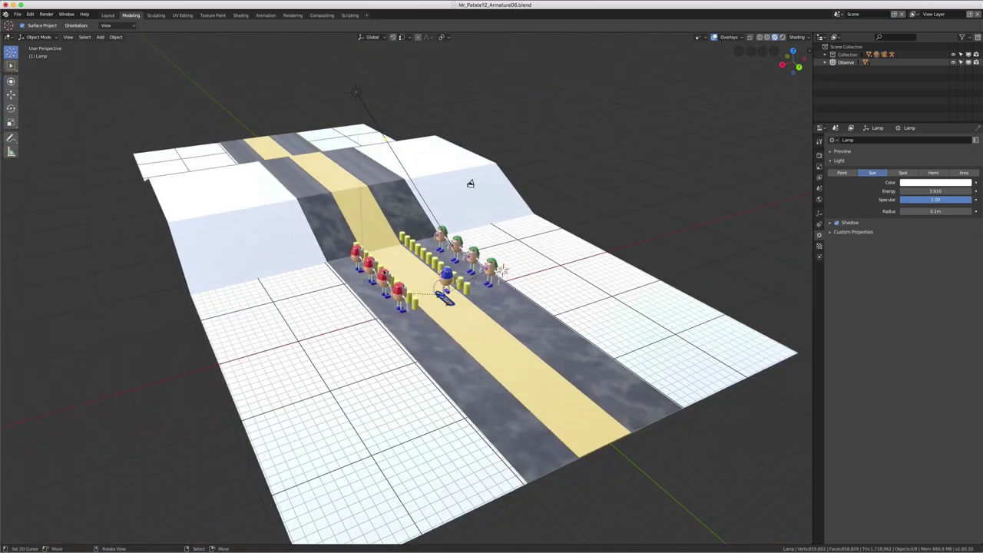
mouse_move(470, 184)
middle_down()
mouse_move(488, 136)
mouse_move(468, 142)
mouse_move(510, 125)
middle_up()
middle_drag(602, 142, 587, 140)
scroll(587, 140, down, 2)
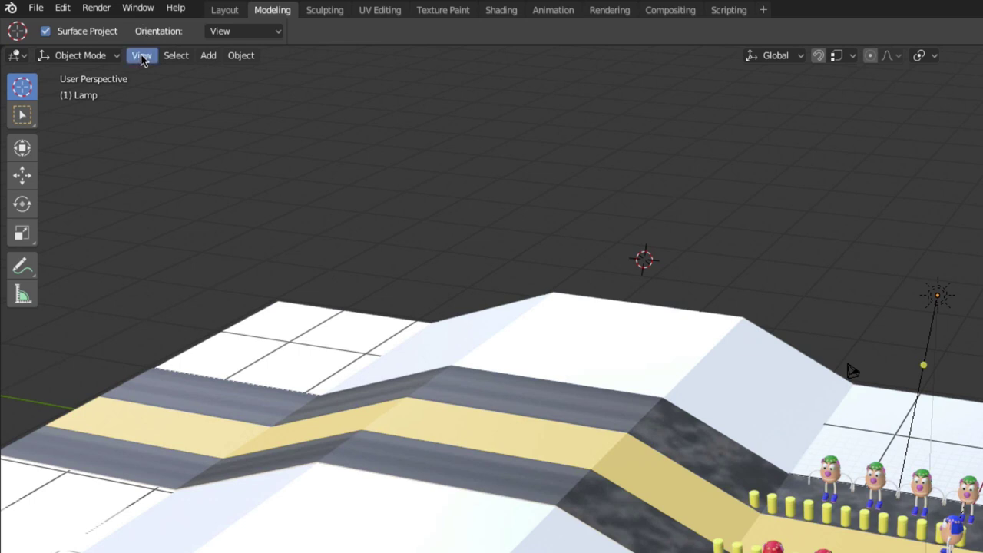
click(142, 55)
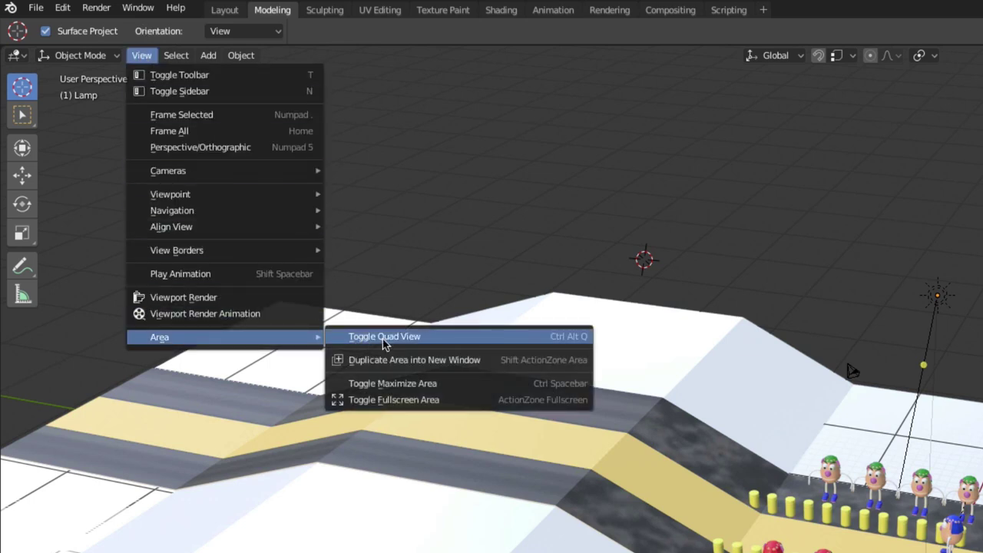
mouse_move(159, 337)
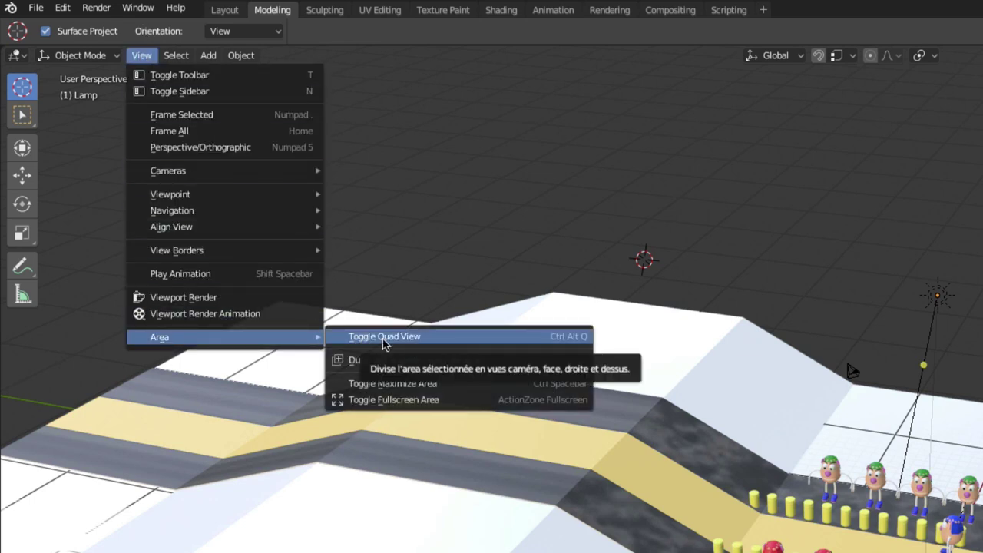
- Switch the 3D viewport to Quad View and orbit its perspective quadrant to a flatter angle
click(383, 342)
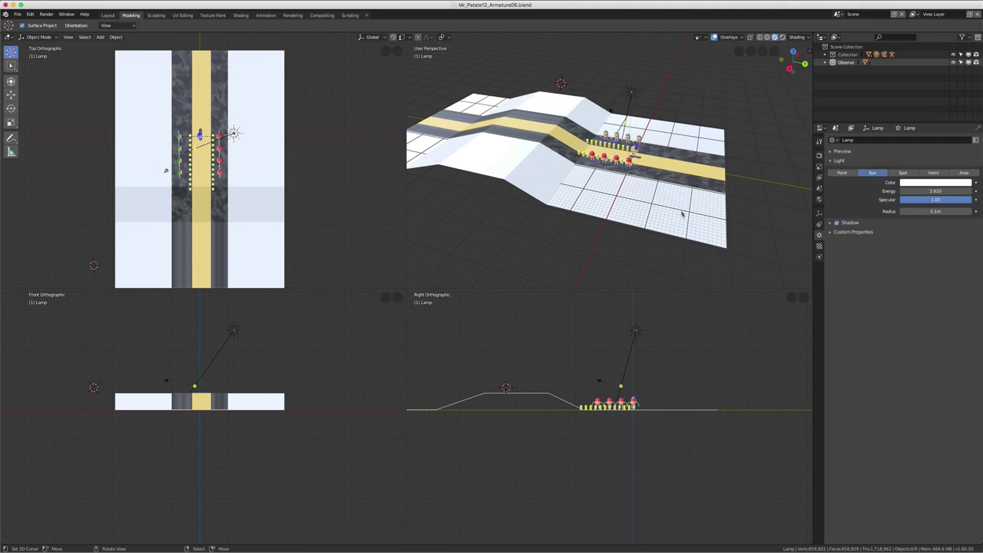
middle_drag(629, 195, 616, 114)
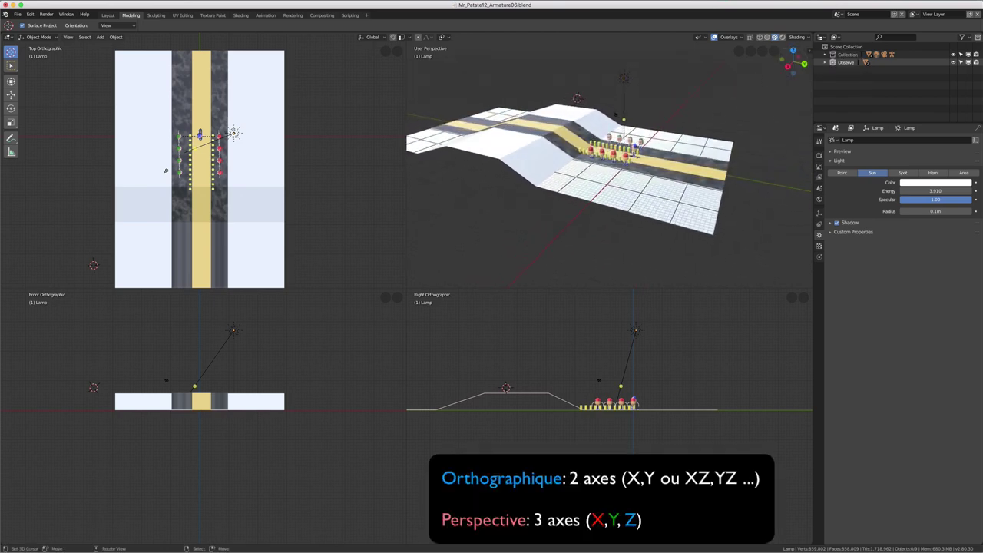
- Orbit the perspective quadrant, then set it to look through the scene camera
mouse_move(615, 114)
middle_down()
mouse_move(611, 200)
mouse_move(619, 189)
middle_up()
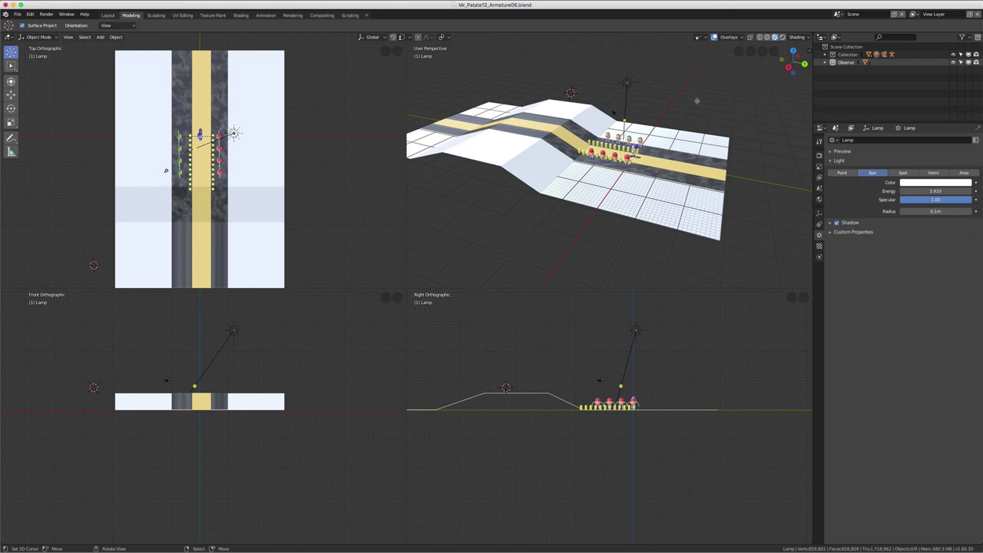
click(752, 51)
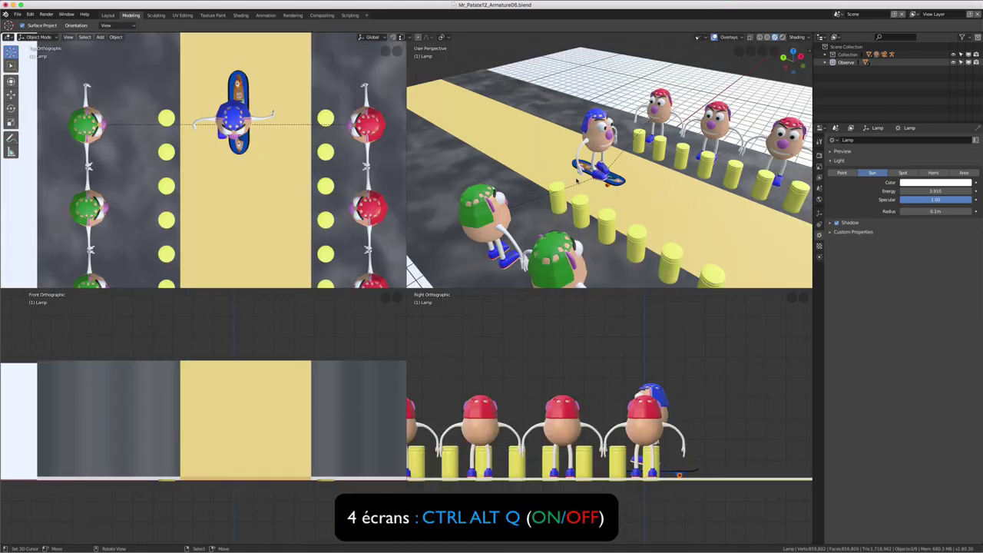
- Leave Quad View, orbit the single view, and split it horizontally into two stacked views
key(ctrl+alt+q)
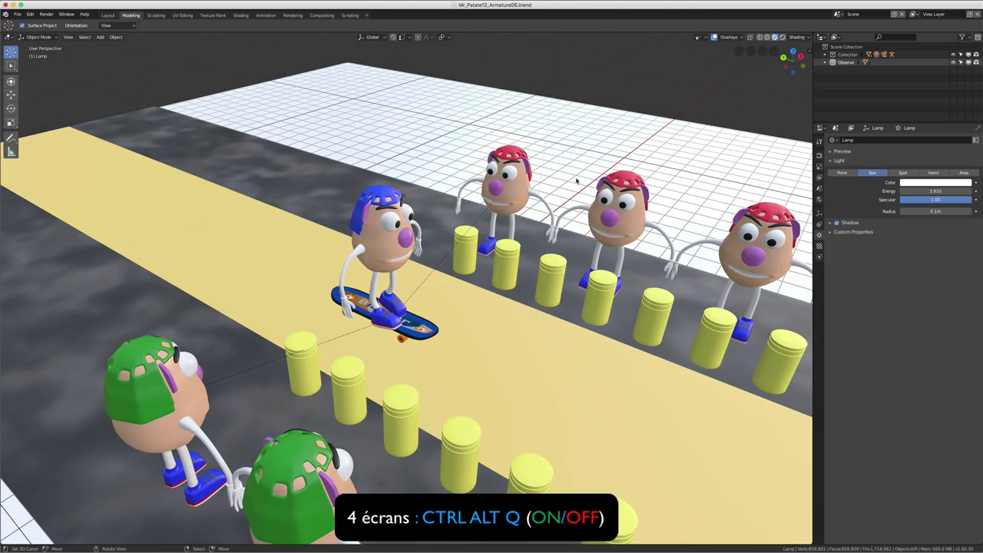
mouse_move(577, 182)
middle_down()
mouse_move(512, 369)
mouse_move(499, 274)
middle_up()
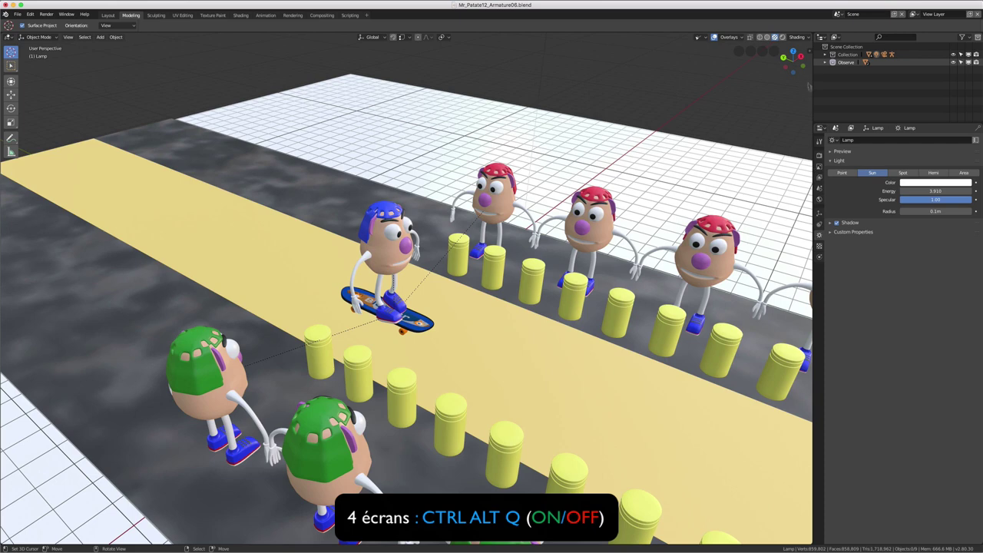
right_click(813, 103)
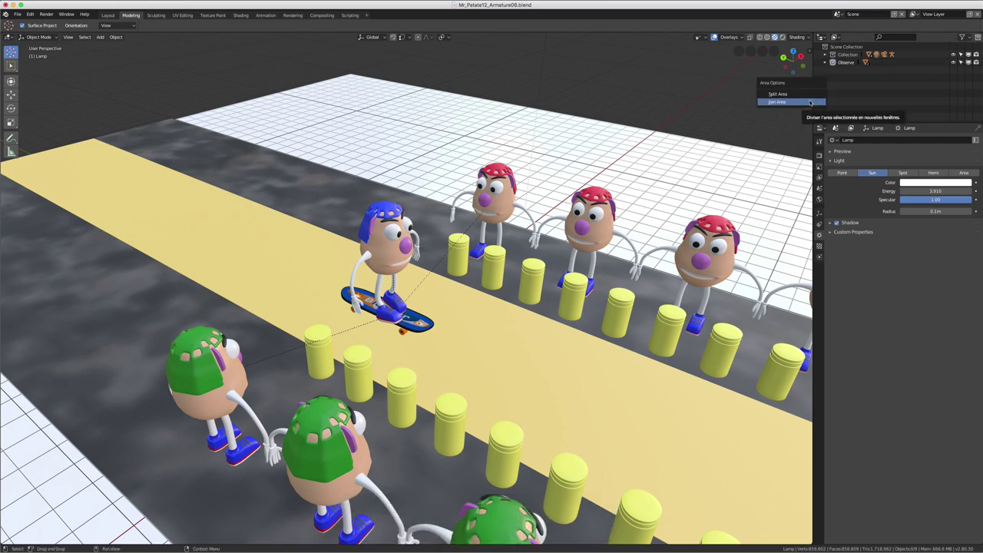
click(778, 94)
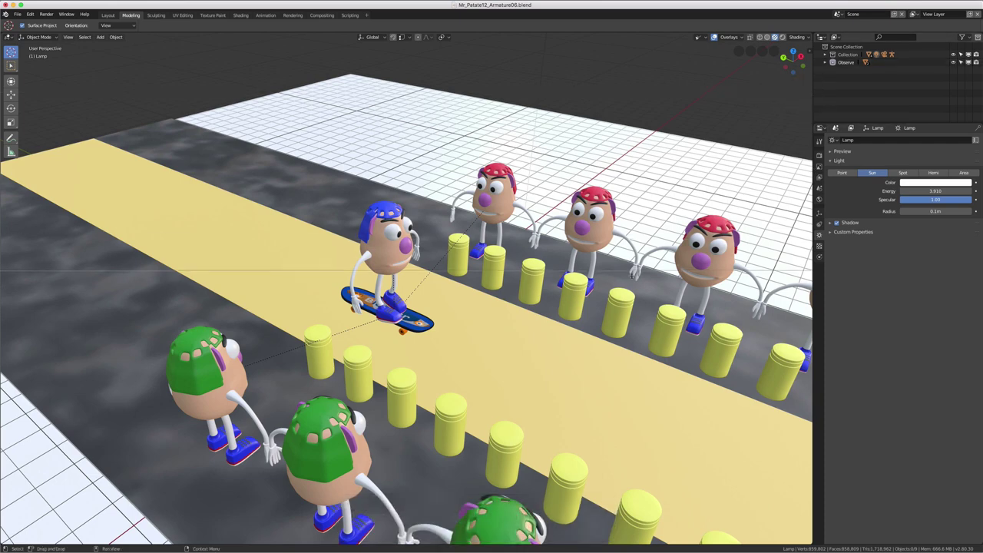
click(631, 282)
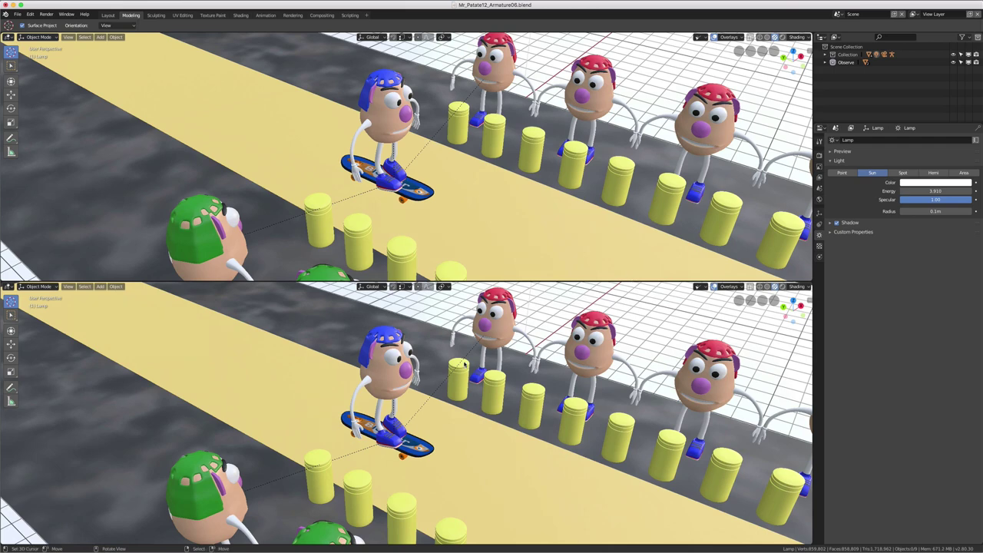
- Set the lower view to Front then Back view, zoom out, and orbit into a wide perspective
key(KP_1)
scroll(477, 364, down, 1)
scroll(475, 362, down, 3)
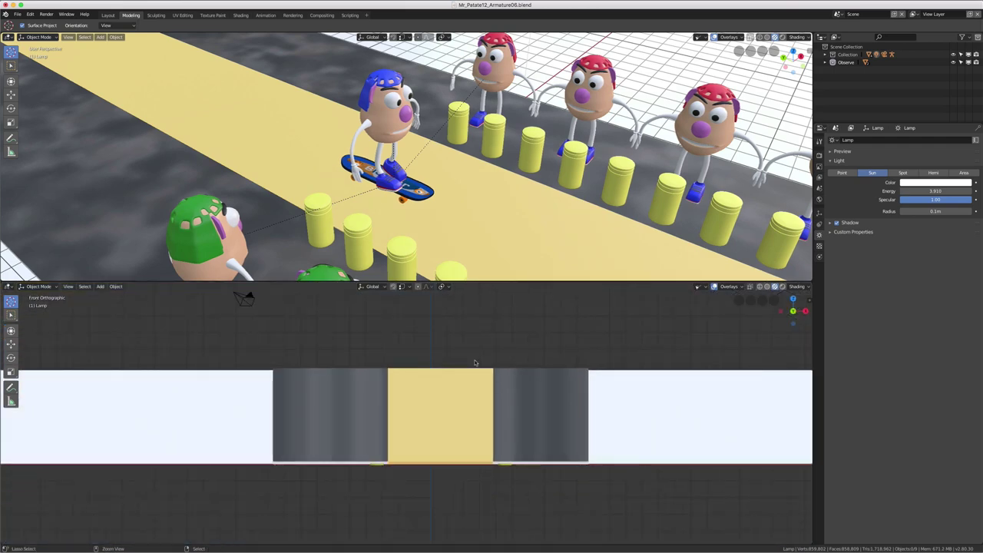
key(ctrl+KP_1)
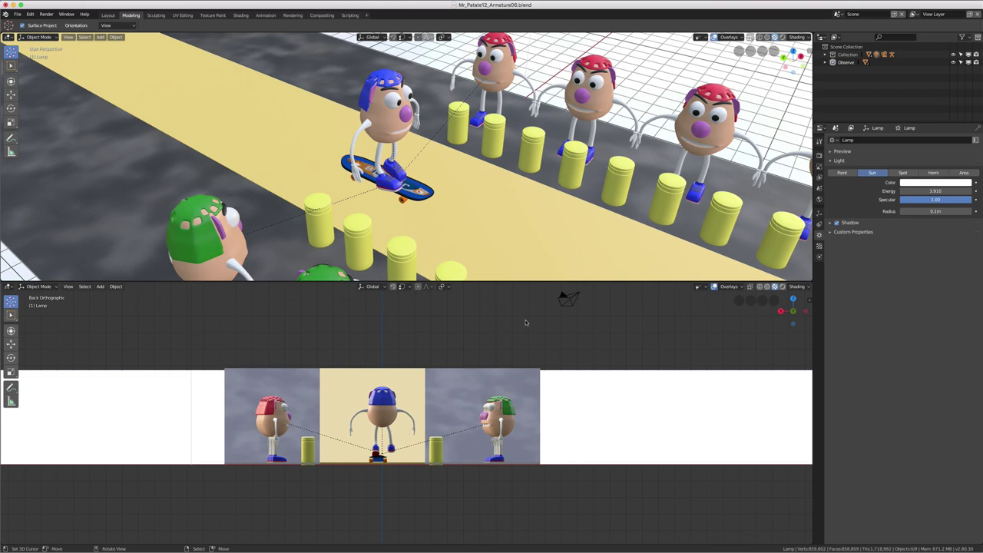
middle_drag(499, 336, 518, 347)
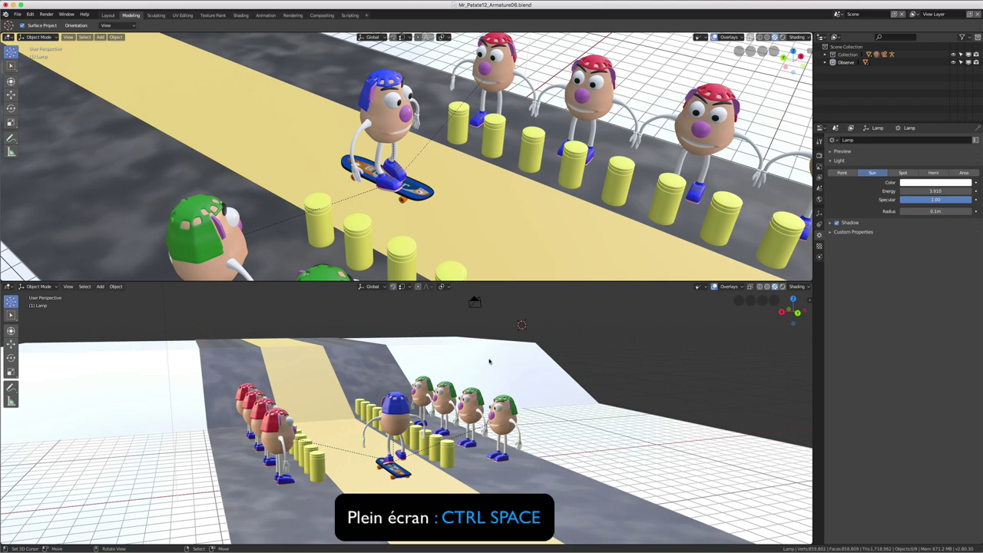
- Maximize the lower view, orbit it to look down the road, then restore the two-view layout
key(ctrl+space)
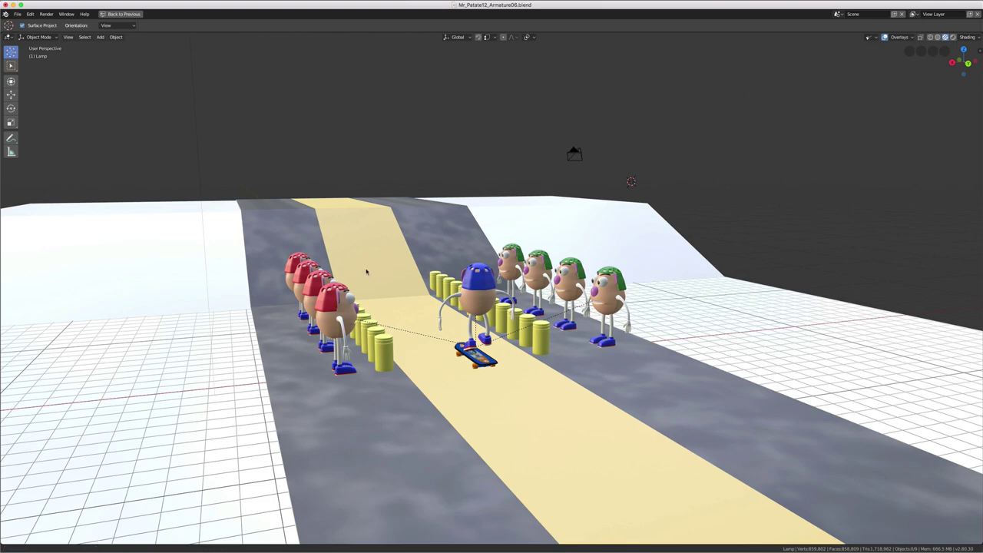
mouse_move(369, 264)
middle_down()
mouse_move(422, 284)
mouse_move(359, 290)
middle_up()
key(ctrl)
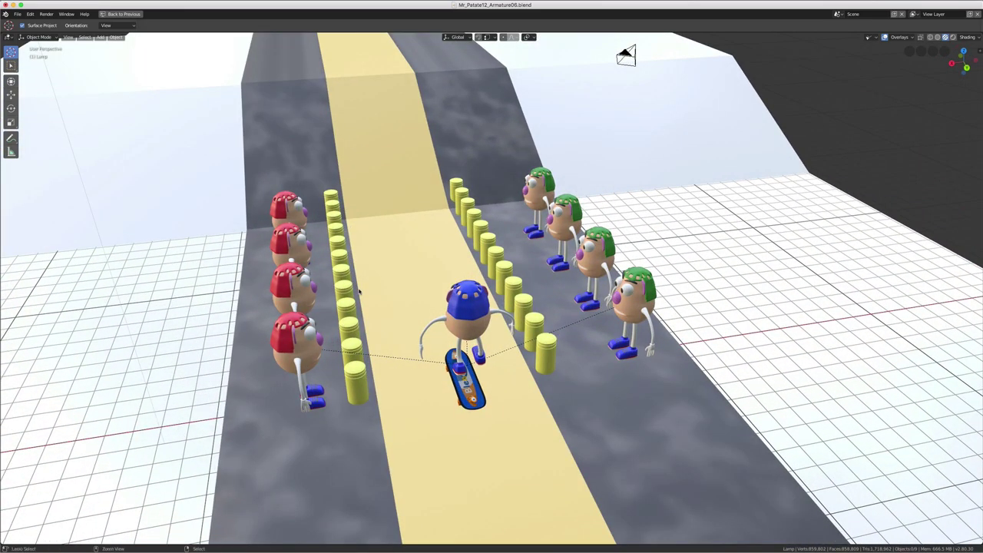
key(ctrl+space)
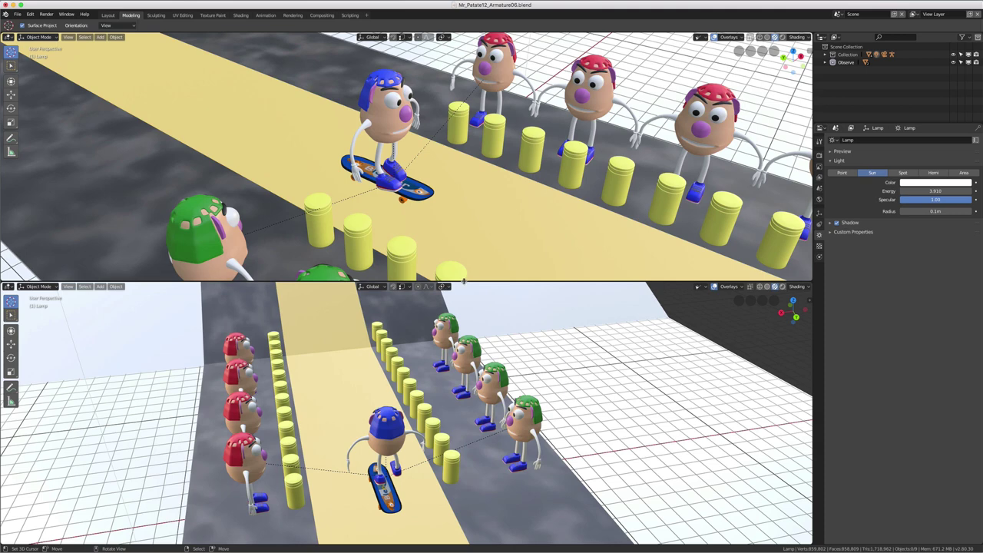
- Join the lower view into the upper one to form a single perspective viewport
right_click(464, 281)
click(461, 290)
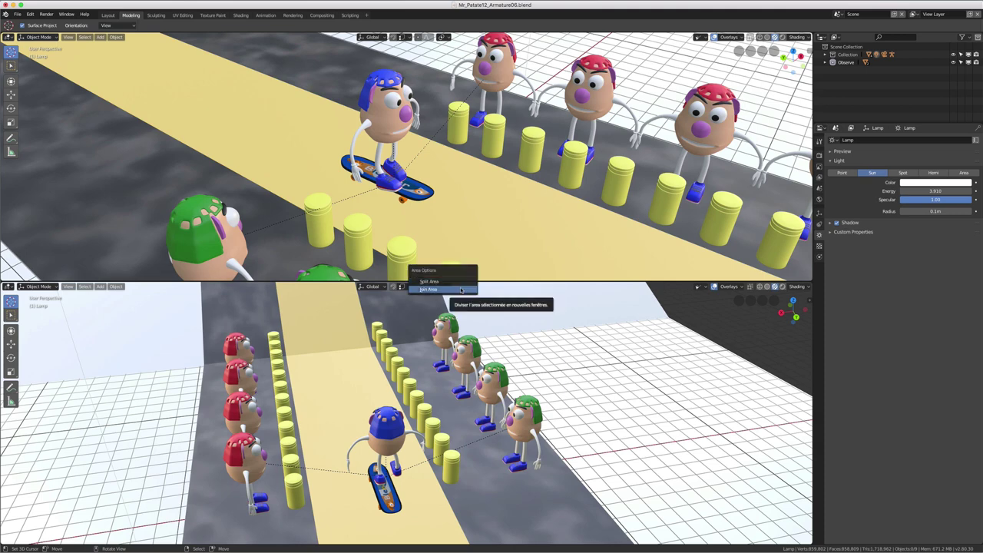
click(465, 286)
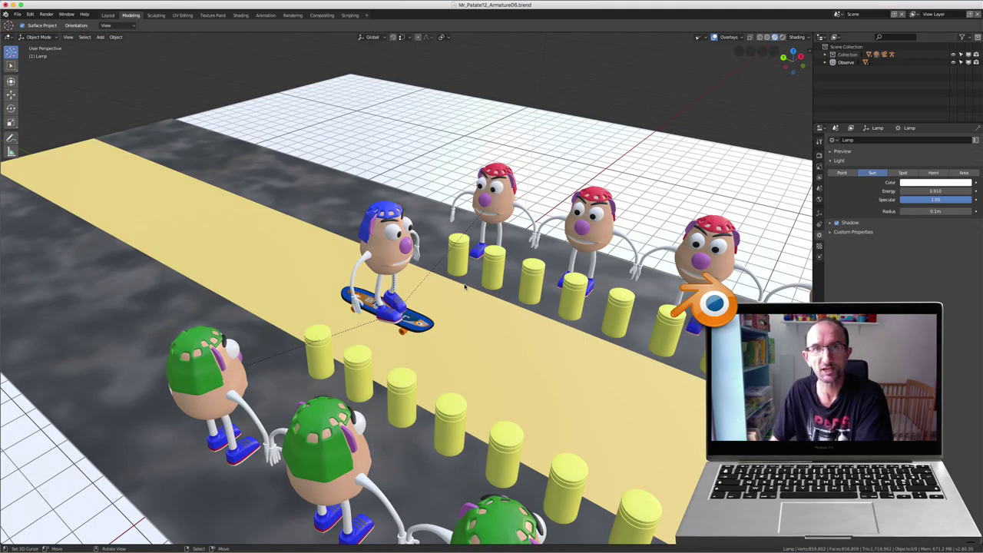